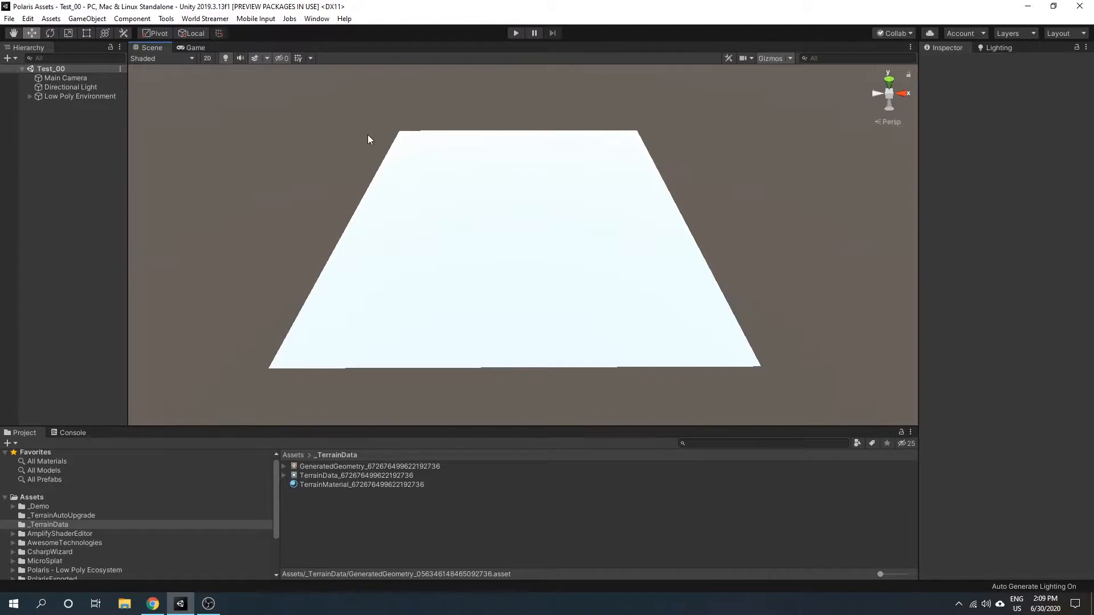
# Show the geometry settings of Terrain_(0,0) under Low Poly Environment, widening the Inspector for legibility
pyautogui.click(30, 97)
pyautogui.click(62, 106)
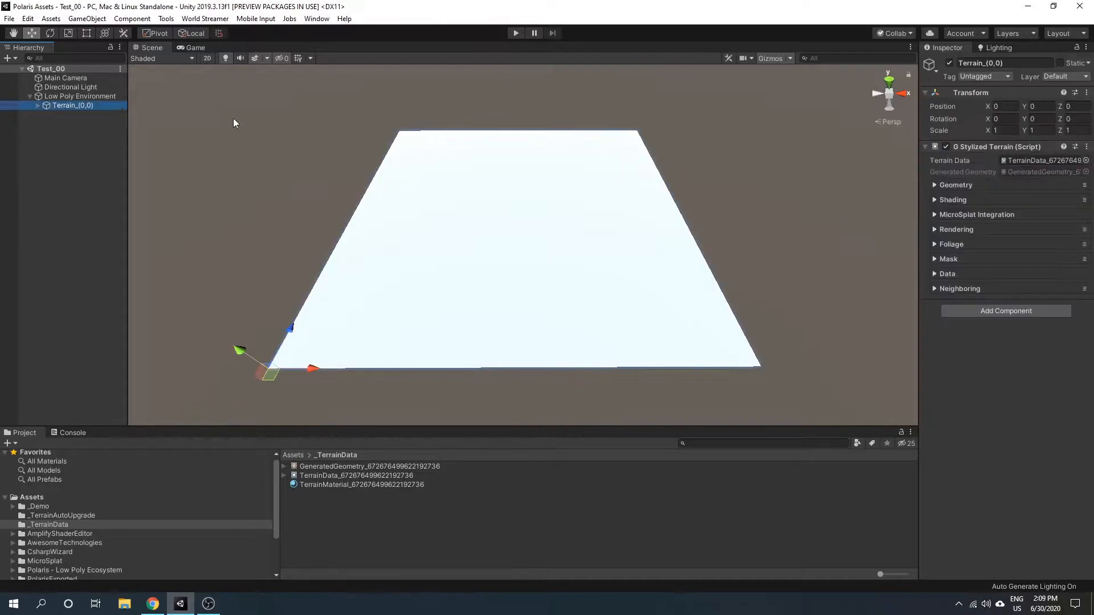
pyautogui.click(988, 186)
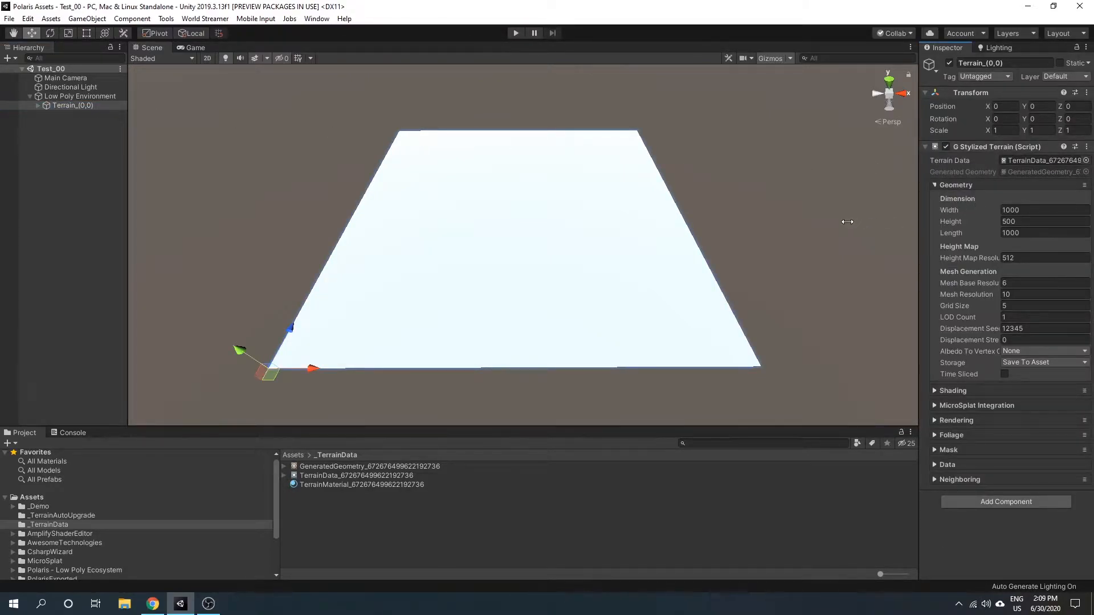
pyautogui.moveTo(848, 222); pyautogui.dragTo(847, 222)
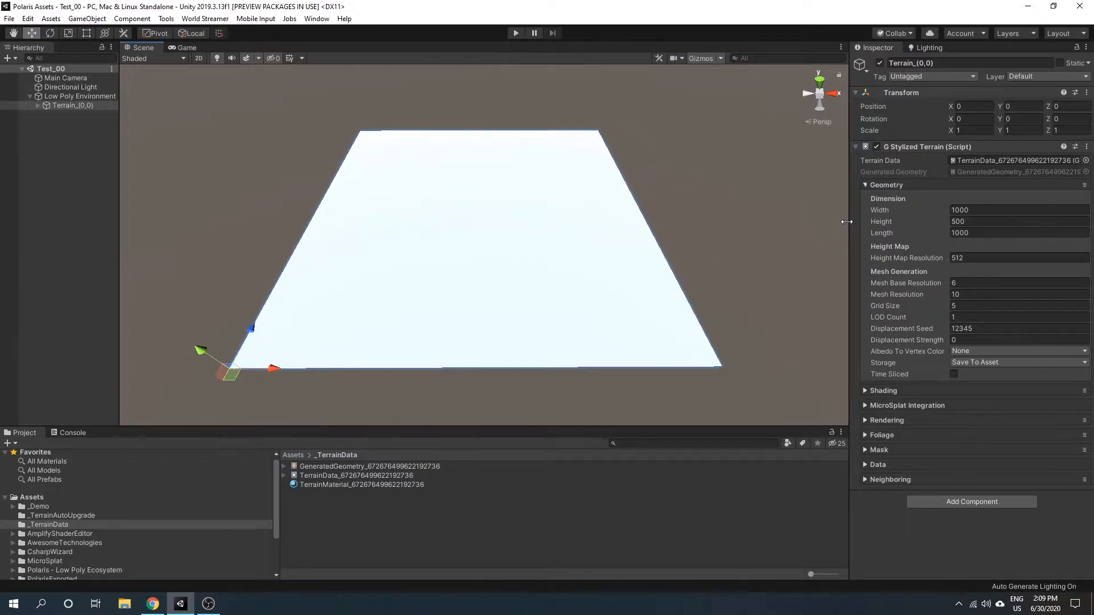
pyautogui.click(968, 317)
# Add a Polaris Geometry - Texture Painter to the scene, with its Group Id set to All
pyautogui.click(65, 176)
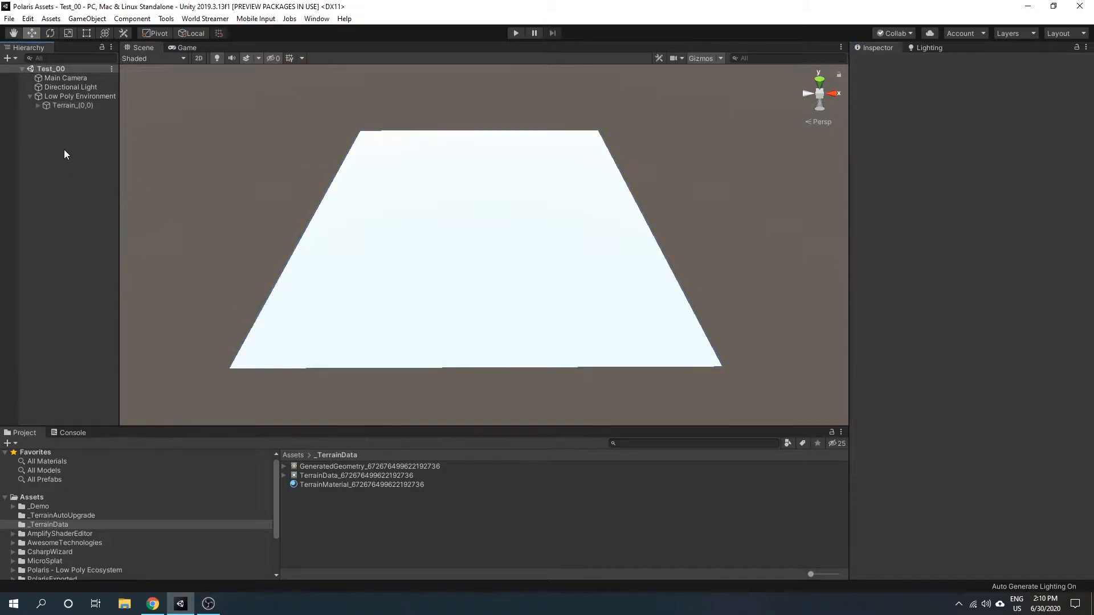
pyautogui.rightClick(64, 150)
pyautogui.moveTo(104, 272)
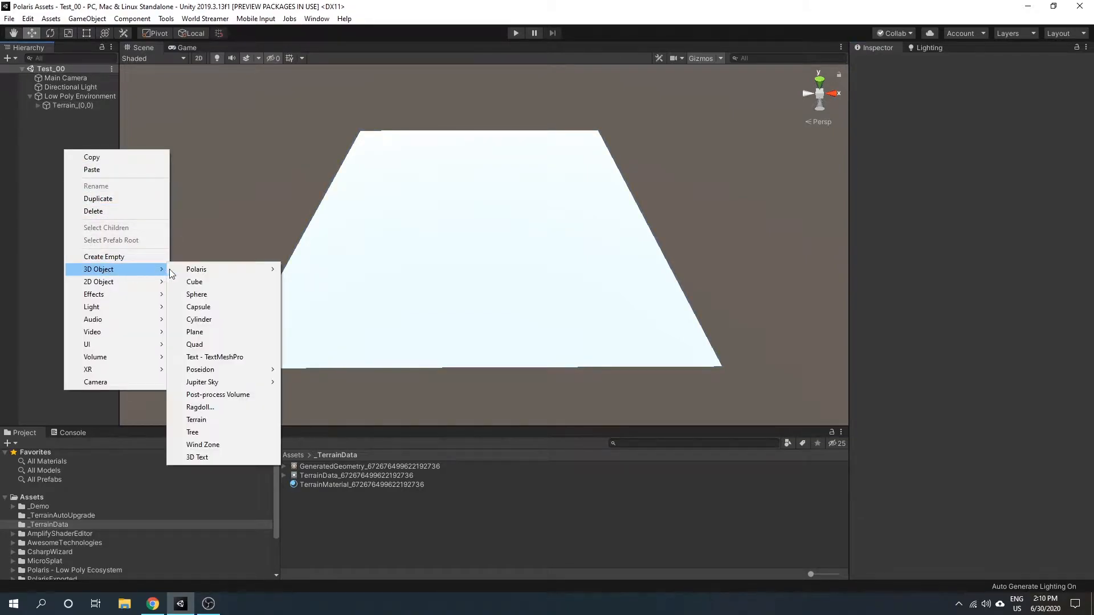
pyautogui.moveTo(228, 269)
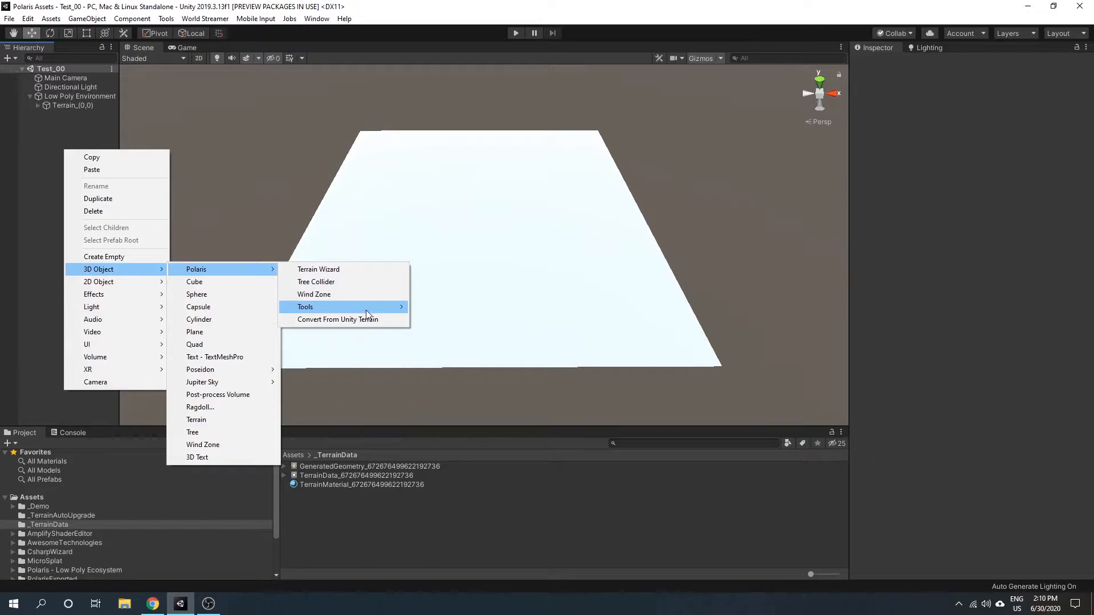
pyautogui.moveTo(366, 310)
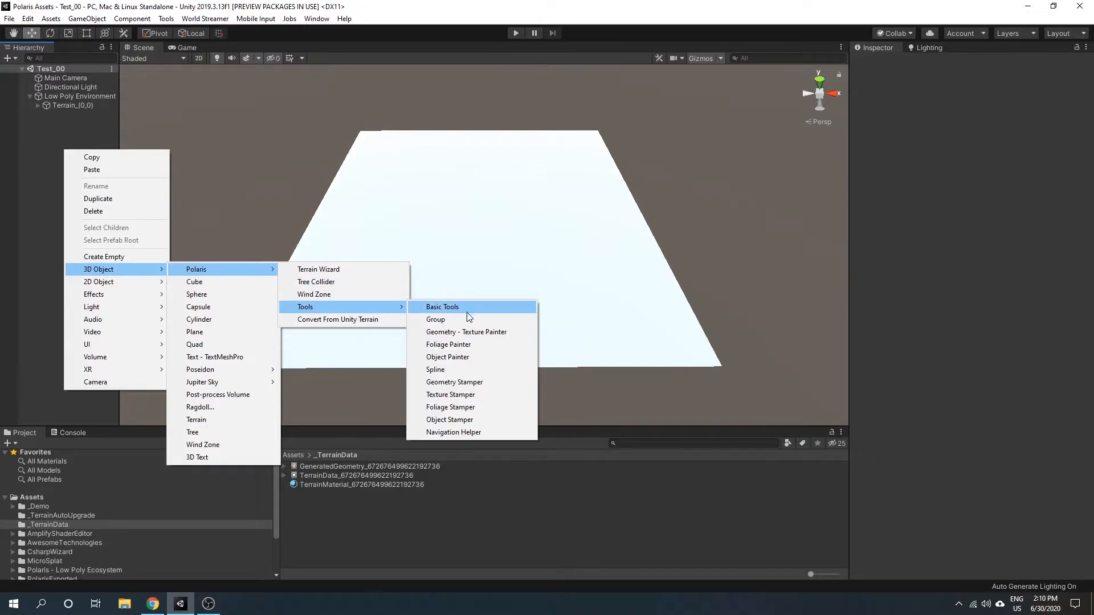
pyautogui.click(505, 334)
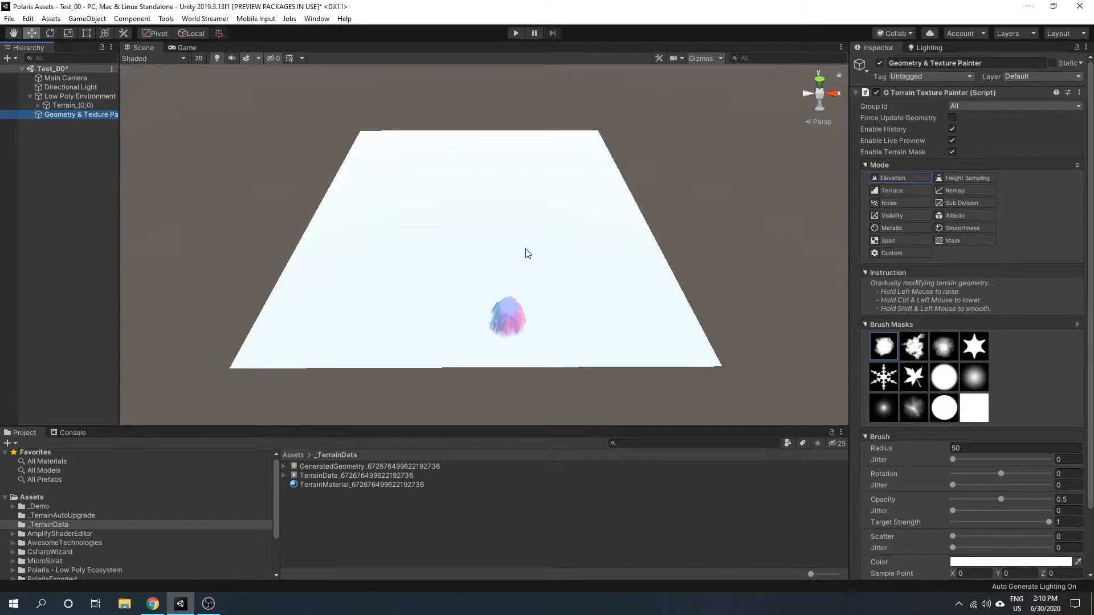
pyautogui.click(1018, 106)
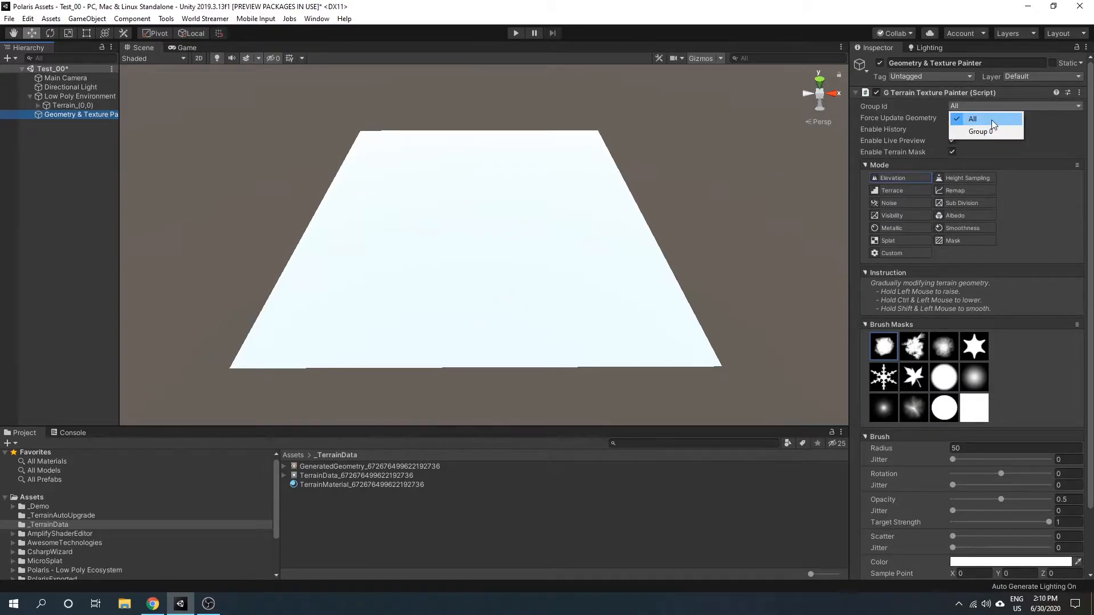
pyautogui.click(991, 120)
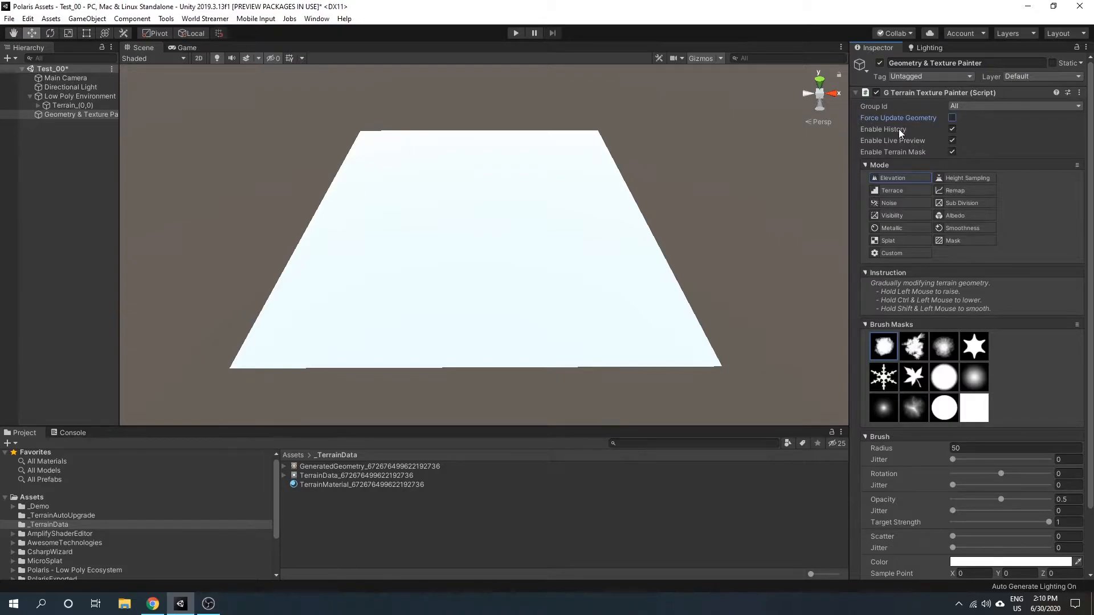
# Look through the painter's modes, such as Height Sampling, Terrace, Noise and Visibility, return to Elevation, and examine the brush masks
pyautogui.click(899, 129)
pyautogui.click(986, 176)
pyautogui.click(925, 189)
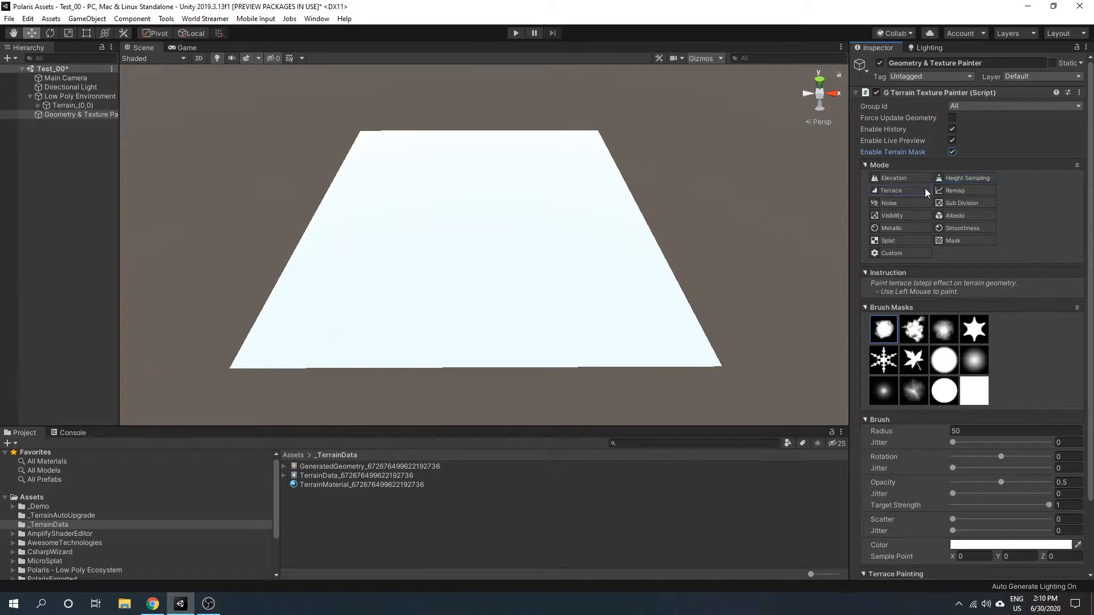
pyautogui.click(964, 193)
pyautogui.click(959, 203)
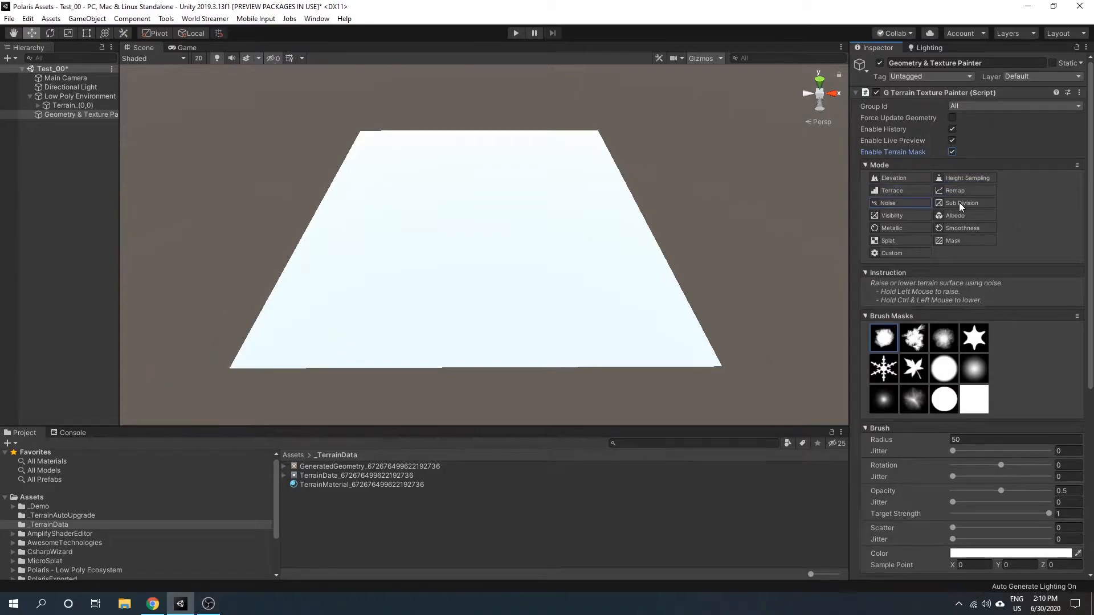
pyautogui.click(917, 216)
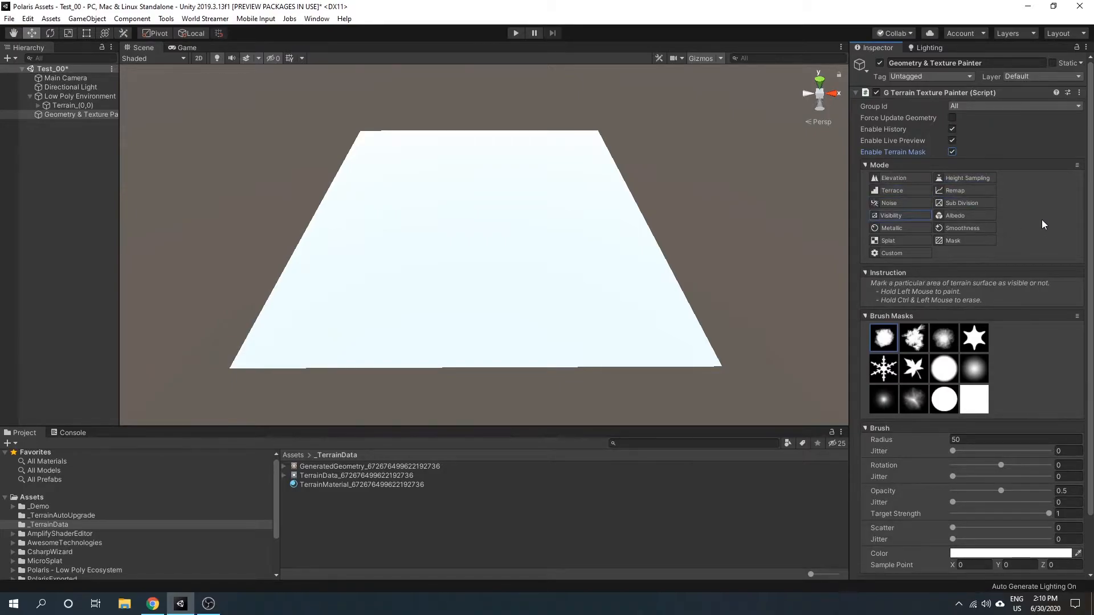
pyautogui.click(910, 181)
pyautogui.scroll(-3, 920, 289)
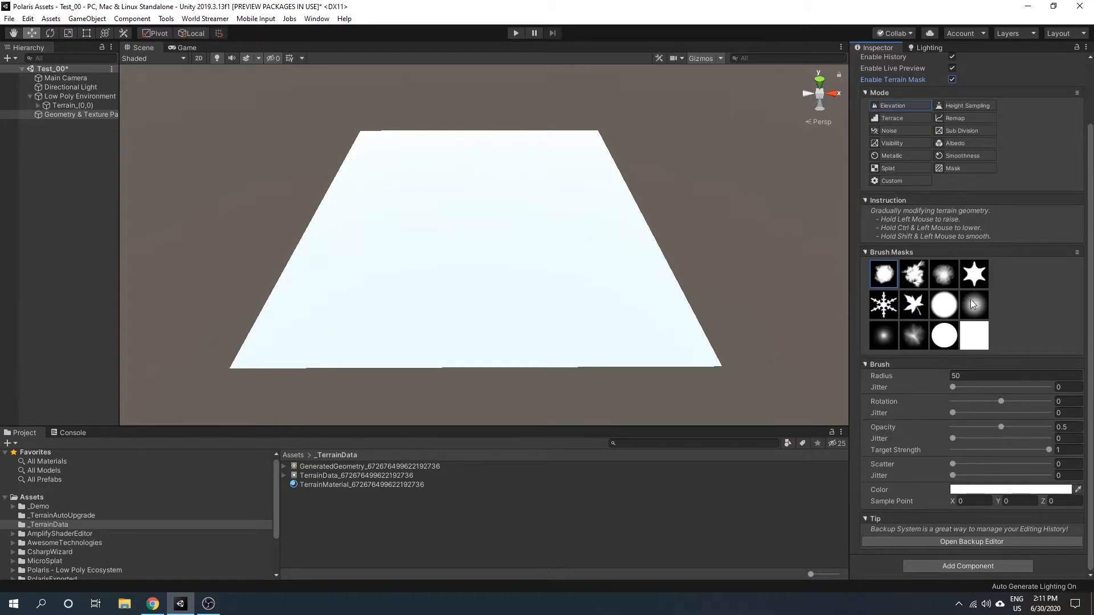
pyautogui.click(914, 336)
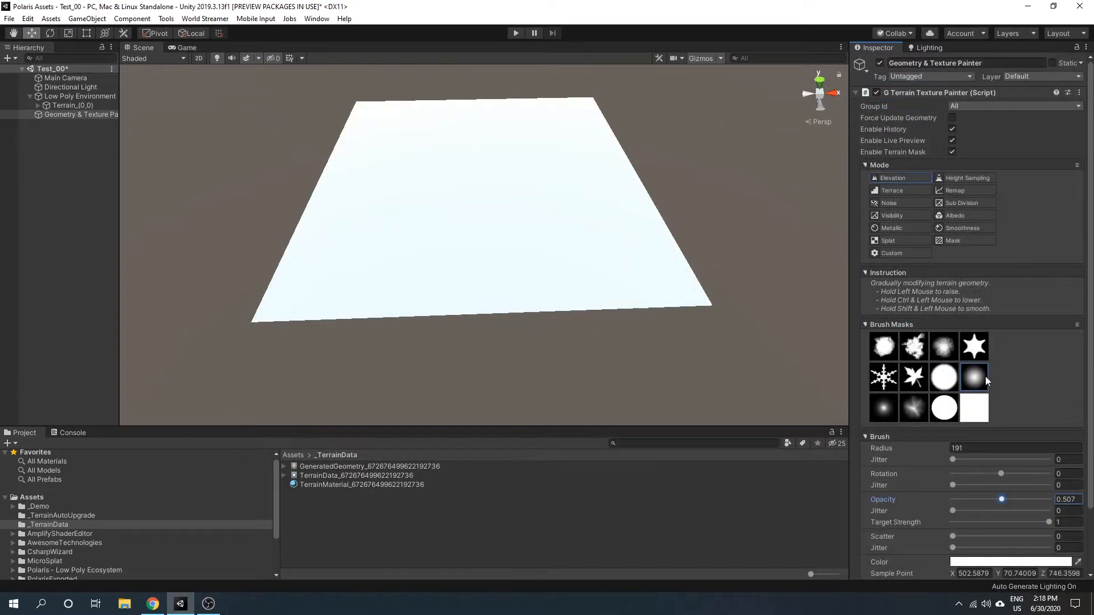
# Lower the brush opacity to 0.357 and raise smooth mountains along two edges of the terrain with the soft round mask
pyautogui.rightClick(434, 171)
pyautogui.press(';')
pyautogui.press(';')
pyautogui.press(';')
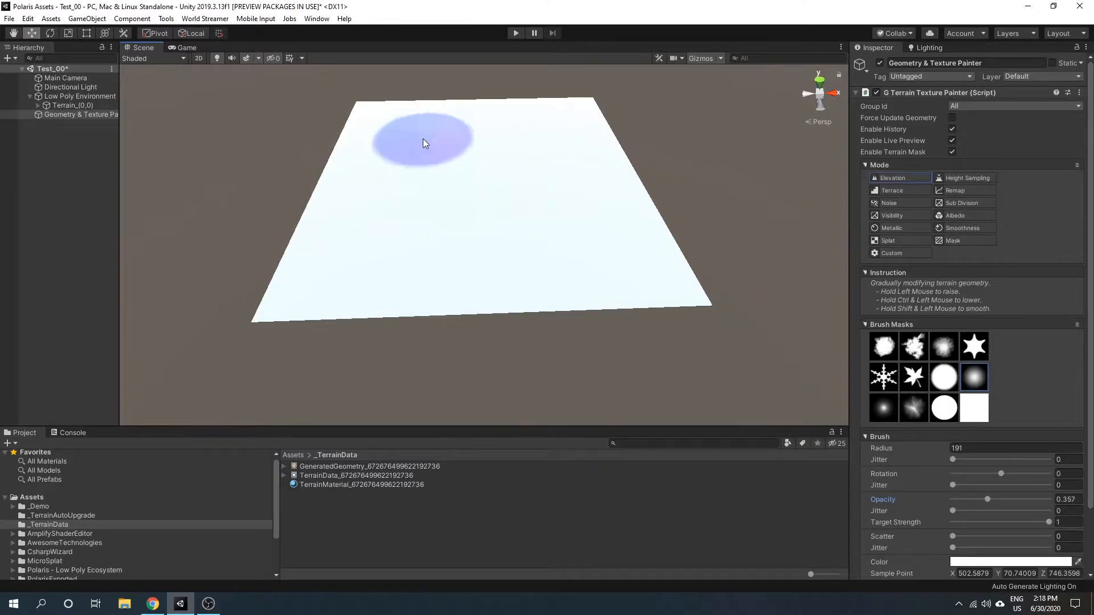
pyautogui.moveTo(423, 138); pyautogui.dragTo(442, 265, button='middle')
pyautogui.moveTo(396, 256)
pyautogui.mouseDown()
pyautogui.moveTo(437, 227)
pyautogui.moveTo(593, 268)
pyautogui.mouseUp()
pyautogui.moveTo(461, 317); pyautogui.dragTo(489, 229, button='middle')
pyautogui.moveTo(612, 185); pyautogui.dragTo(740, 312)
pyautogui.moveTo(703, 323); pyautogui.dragTo(744, 346, button='middle')
pyautogui.moveTo(641, 224); pyautogui.dragTo(722, 261, button='middle')
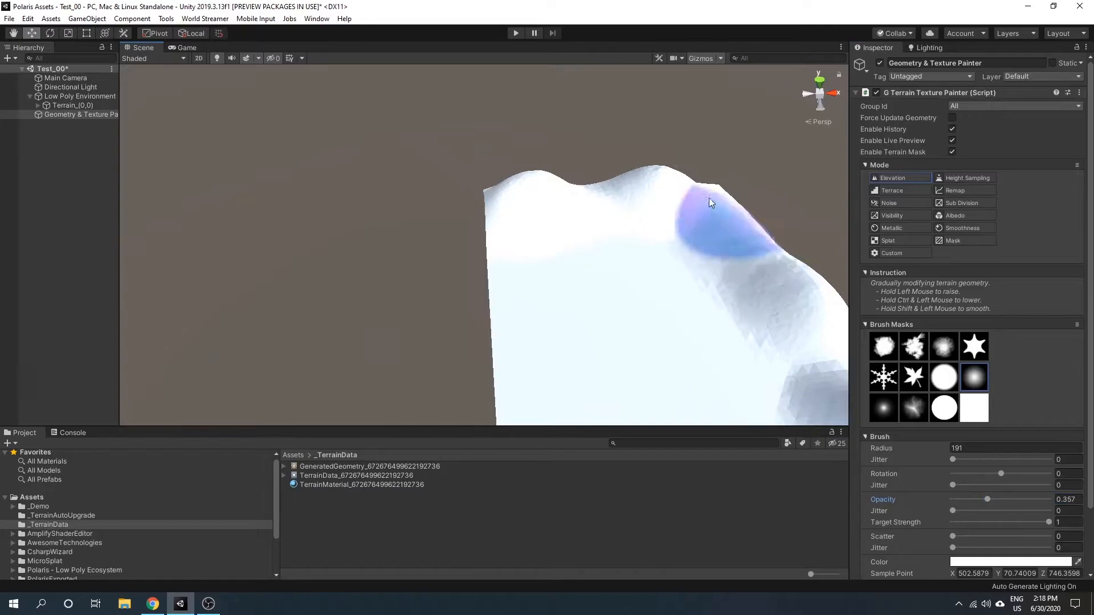
pyautogui.keyDown('alt'); pyautogui.moveTo(559, 179); pyautogui.dragTo(740, 268); pyautogui.keyUp('alt')
pyautogui.moveTo(672, 196); pyautogui.dragTo(678, 221, button='middle')
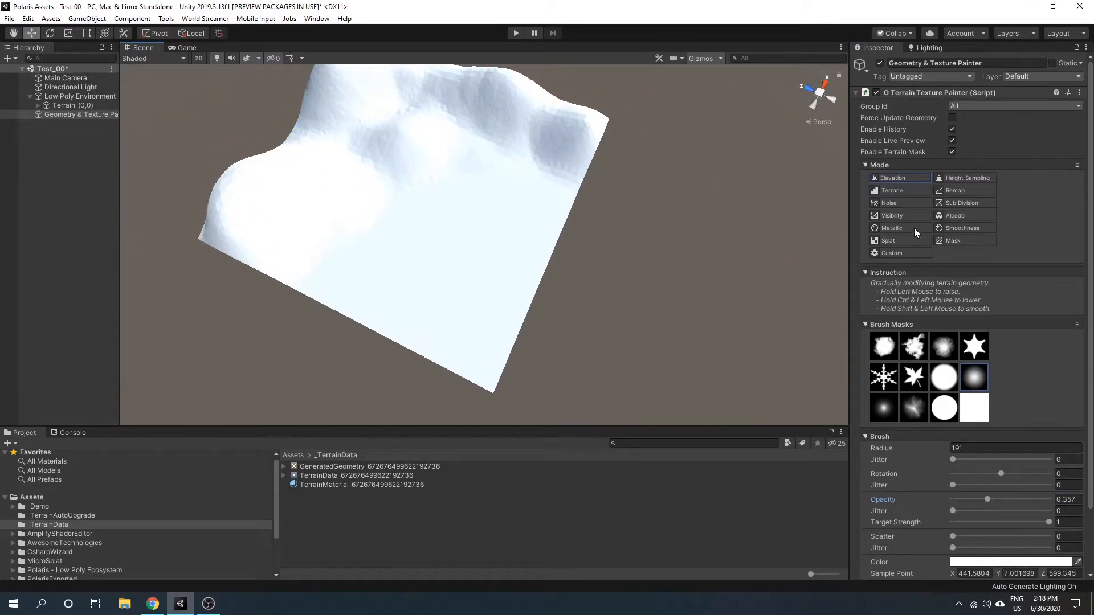
# Roughen the mountains along the terrain's edges in Elevation mode, using the cracked brush mask
pyautogui.click(914, 406)
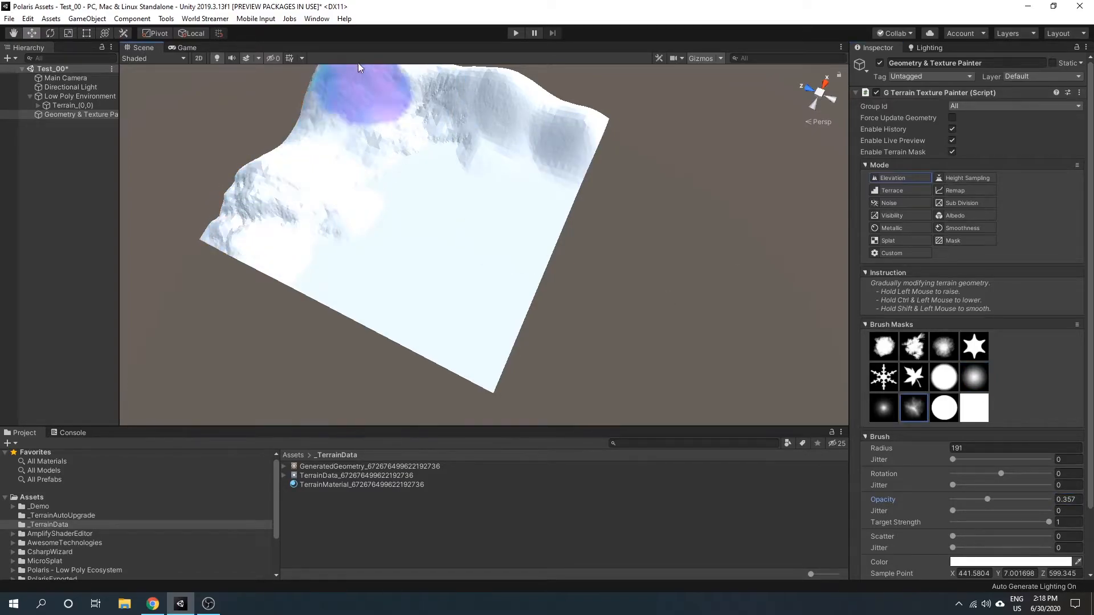
pyautogui.moveTo(415, 214)
pyautogui.keyDown('alt'); pyautogui.mouseDown()
pyautogui.moveTo(301, 226)
pyautogui.moveTo(524, 289)
pyautogui.mouseUp(); pyautogui.keyUp('alt')
pyautogui.moveTo(514, 311)
pyautogui.mouseDown(button='middle')
pyautogui.moveTo(540, 283)
pyautogui.moveTo(593, 169)
pyautogui.mouseUp(button='middle')
pyautogui.moveTo(403, 244)
pyautogui.keyDown('alt'); pyautogui.mouseDown()
pyautogui.moveTo(497, 244)
pyautogui.moveTo(710, 326)
pyautogui.mouseUp(); pyautogui.keyUp('alt')
# Reduce the brush radius to 68 and raise narrow ridges from the mountains into the flat area with the soft round mask
pyautogui.press('-')
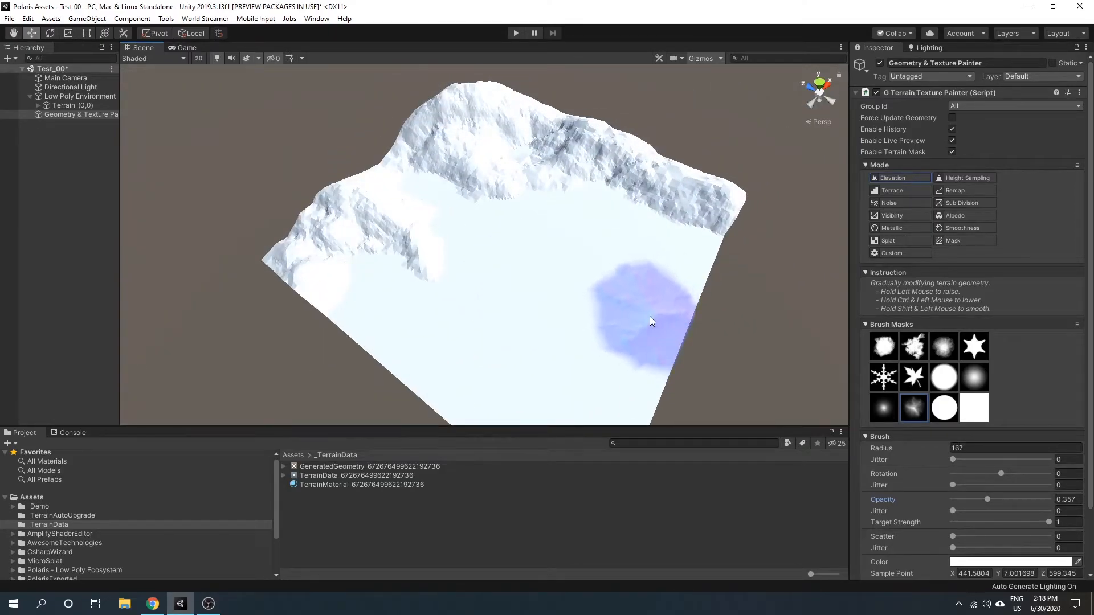
pyautogui.press('-')
pyautogui.click(976, 380)
pyautogui.moveTo(421, 292); pyautogui.dragTo(430, 365)
pyautogui.moveTo(579, 228); pyautogui.dragTo(615, 271)
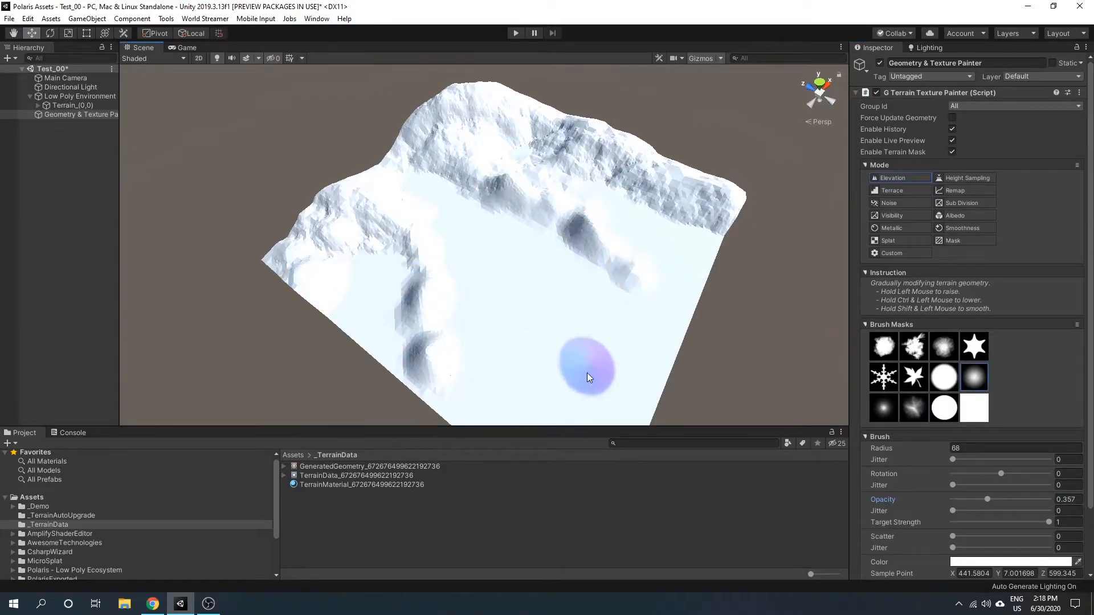
pyautogui.moveTo(589, 359); pyautogui.dragTo(658, 343, button='middle')
pyautogui.moveTo(493, 200); pyautogui.dragTo(484, 217)
pyautogui.keyDown('alt'); pyautogui.moveTo(562, 283); pyautogui.dragTo(655, 274); pyautogui.keyUp('alt')
pyautogui.moveTo(603, 199)
pyautogui.mouseDown()
pyautogui.moveTo(621, 231)
pyautogui.moveTo(626, 279)
pyautogui.mouseUp()
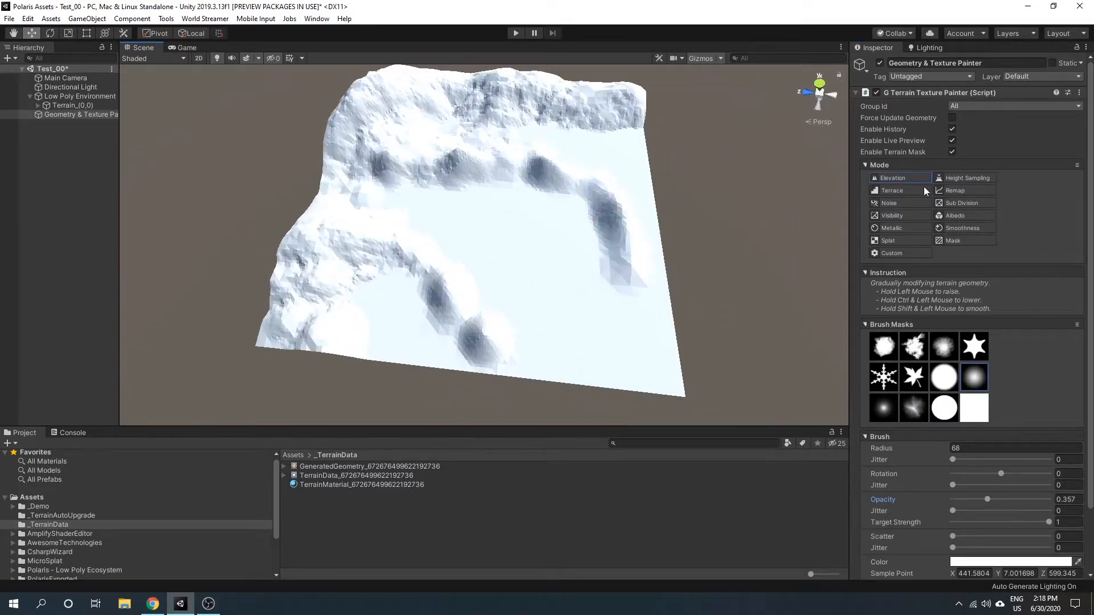
# Add rocky detail to the narrow ridges with the cracked brush mask
pyautogui.click(918, 417)
pyautogui.moveTo(485, 345)
pyautogui.mouseDown()
pyautogui.moveTo(478, 310)
pyautogui.moveTo(422, 263)
pyautogui.mouseUp()
pyautogui.moveTo(605, 208)
pyautogui.mouseDown()
pyautogui.moveTo(499, 156)
pyautogui.moveTo(452, 171)
pyautogui.moveTo(410, 110)
pyautogui.moveTo(485, 108)
pyautogui.mouseUp()
# In Height Sampling mode, sample the flat ground's height and level parts of the ridges with radius 161 and opacity about 0.907
pyautogui.click(966, 177)
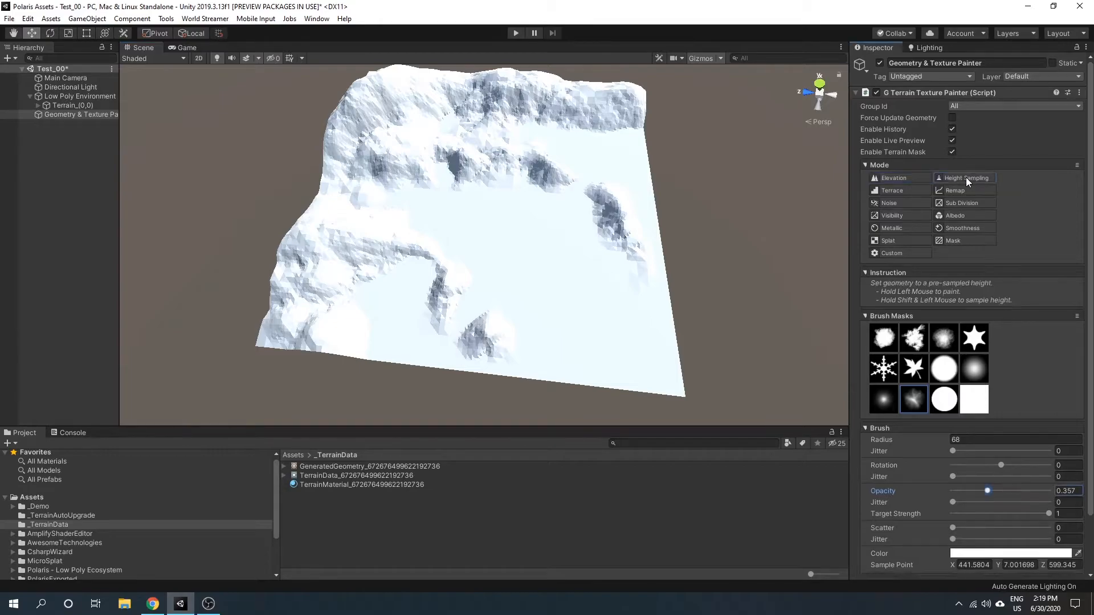
pyautogui.keyDown('shift'); pyautogui.click(481, 248); pyautogui.keyUp('shift')
pyautogui.press('=')
pyautogui.press('=')
pyautogui.press('=')
pyautogui.press('=')
pyautogui.press('=')
pyautogui.press('=')
pyautogui.press("'")
pyautogui.press("'")
pyautogui.press("'")
pyautogui.press("'")
pyautogui.press("'")
pyautogui.press("'")
pyautogui.press('=')
pyautogui.press('=')
pyautogui.press('=')
pyautogui.press('=')
pyautogui.press('=')
pyautogui.press('=')
pyautogui.press('=')
pyautogui.moveTo(486, 232)
pyautogui.mouseDown()
pyautogui.moveTo(456, 171)
pyautogui.moveTo(617, 181)
pyautogui.moveTo(742, 151)
pyautogui.mouseUp()
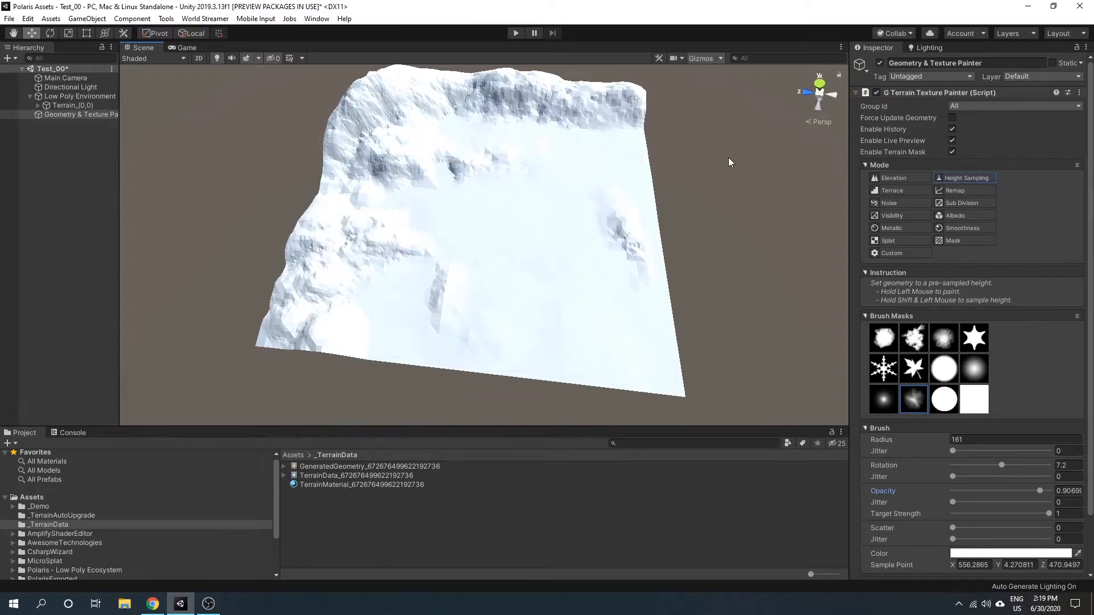
# Switch the painter to Noise mode and lower the brush opacity to 0.457
pyautogui.moveTo(723, 292); pyautogui.dragTo(678, 262, button='right')
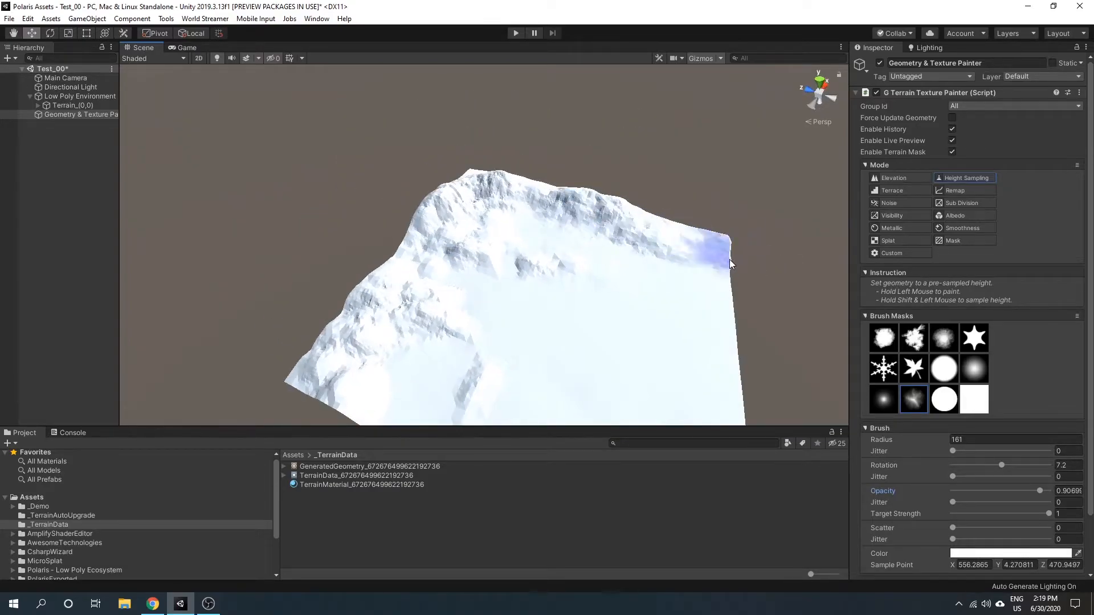
pyautogui.moveTo(769, 268); pyautogui.dragTo(623, 125, button='right')
pyautogui.moveTo(623, 126); pyautogui.dragTo(604, 279, button='middle')
pyautogui.moveTo(604, 279); pyautogui.dragTo(569, 337, button='right')
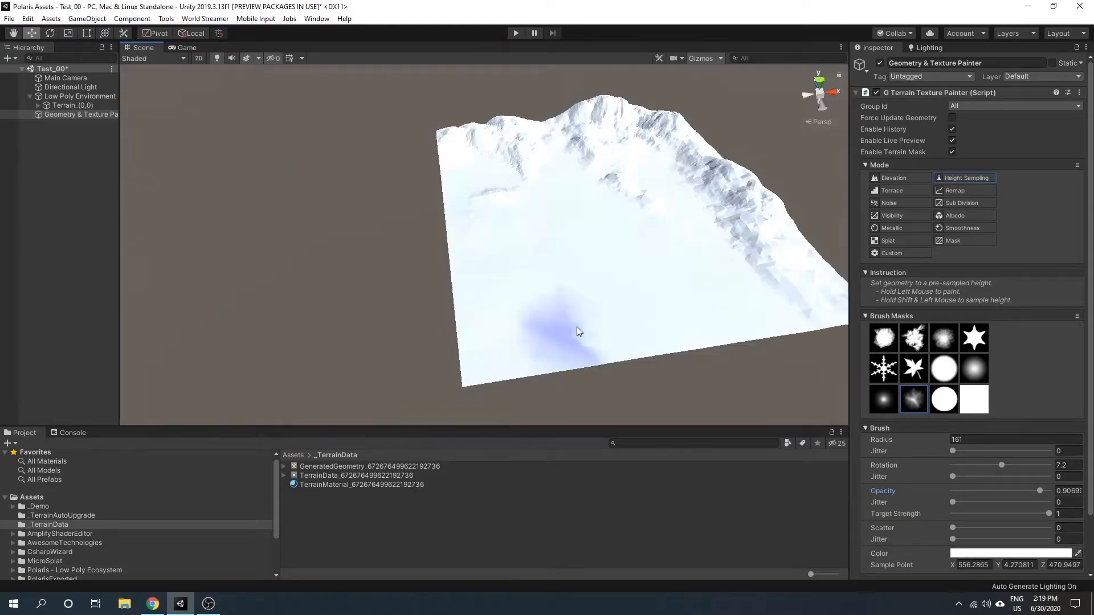
pyautogui.moveTo(569, 337); pyautogui.dragTo(388, 342, button='middle')
pyautogui.click(891, 204)
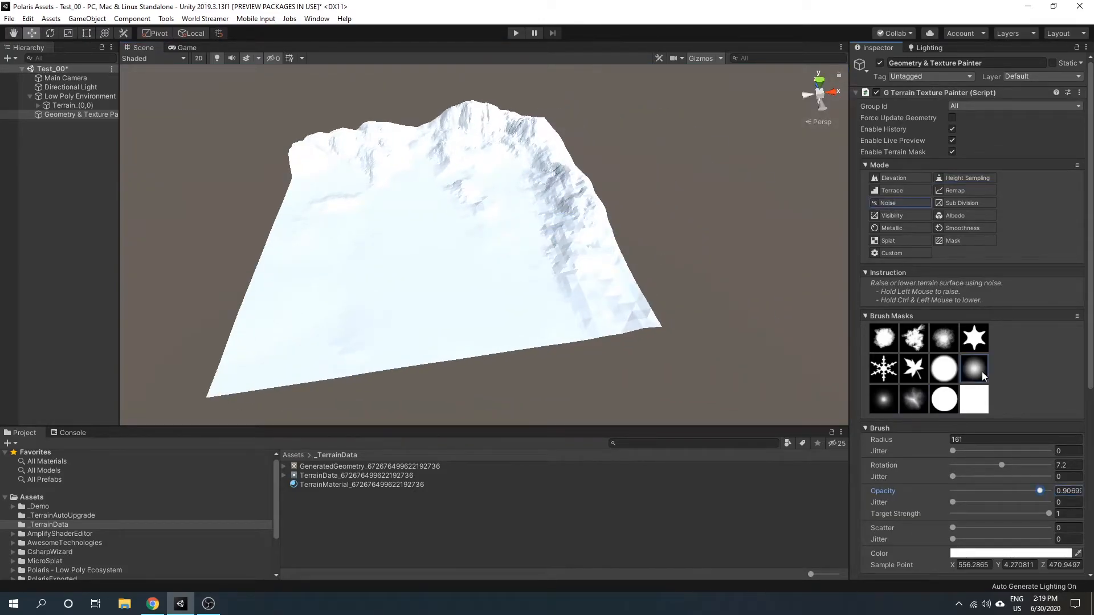
pyautogui.scroll(-5, 997, 388)
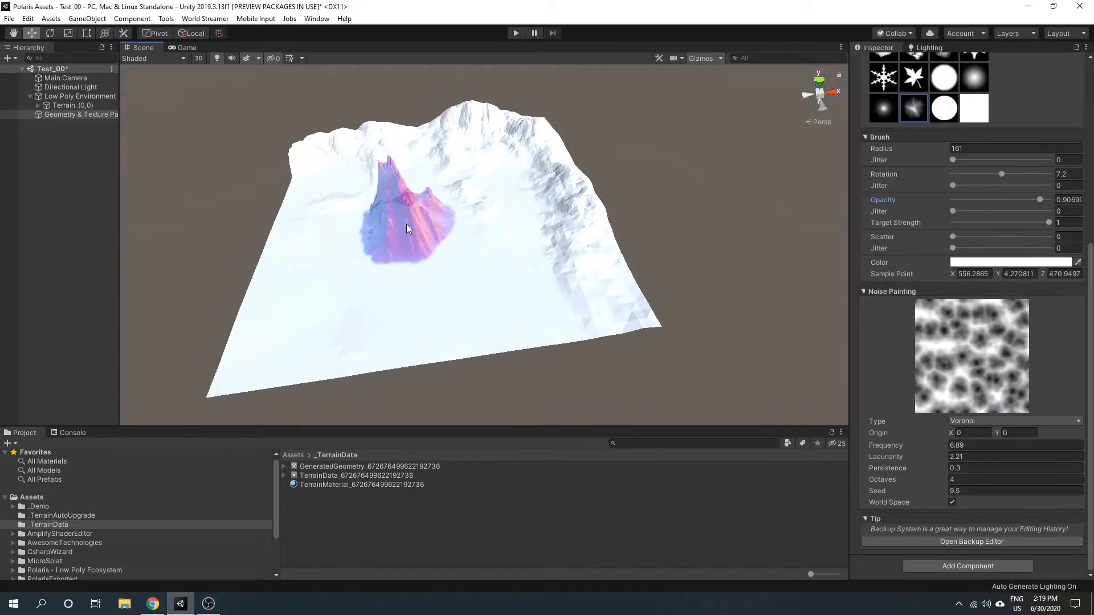
pyautogui.press(';')
pyautogui.press(';')
pyautogui.press(';')
pyautogui.press(';')
pyautogui.press(';')
pyautogui.press(';')
pyautogui.press(';')
pyautogui.press(';')
pyautogui.press(';')
pyautogui.press(';')
pyautogui.press(';')
pyautogui.press(';')
pyautogui.press(';')
pyautogui.press(';')
pyautogui.press(';')
pyautogui.press(';')
pyautogui.press(';')
pyautogui.press(';')
pyautogui.press(';')
pyautogui.press(';')
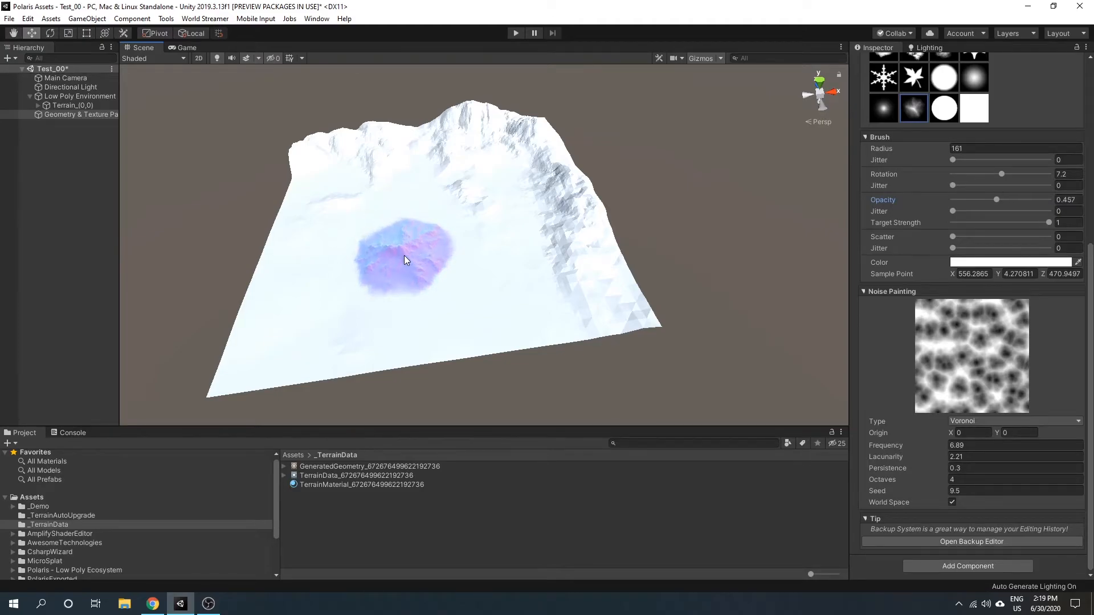
# Paint Voronoi noise across the flat ground with the solid round brush mask at 0.207 opacity
pyautogui.click(946, 79)
pyautogui.press(';')
pyautogui.press(';')
pyautogui.press(';')
pyautogui.press(';')
pyautogui.press(';')
pyautogui.press(';')
pyautogui.press(';')
pyautogui.press(';')
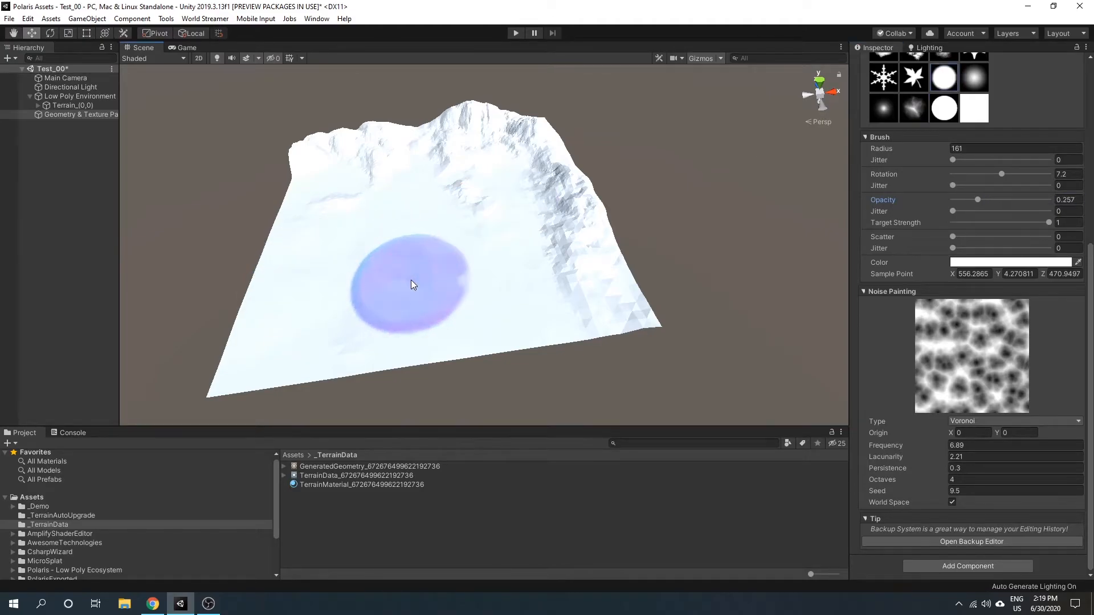
pyautogui.moveTo(443, 277); pyautogui.dragTo(303, 195)
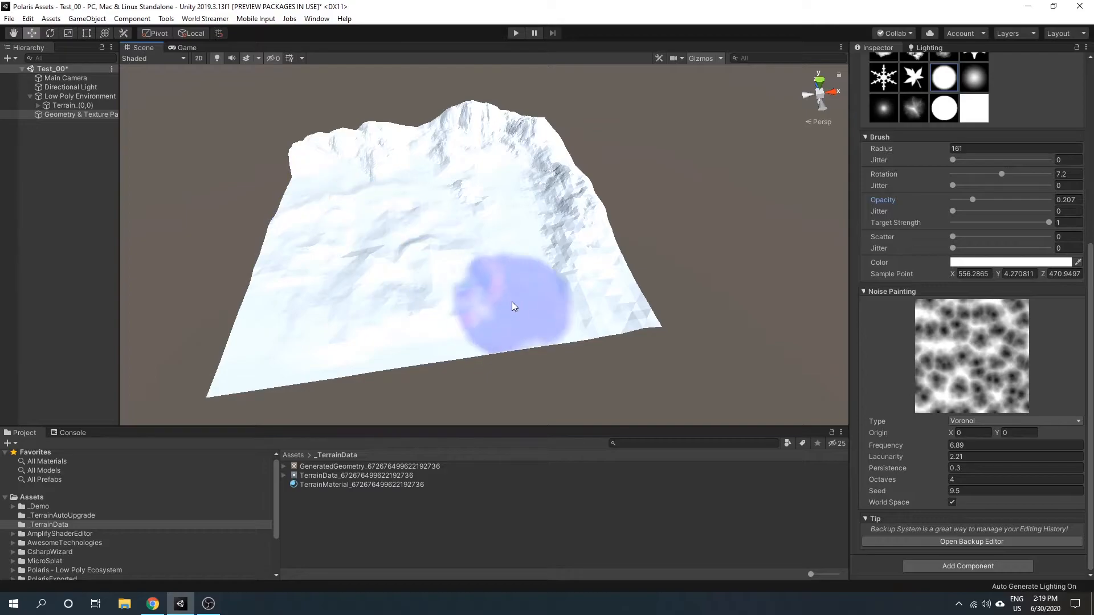
pyautogui.moveTo(390, 280)
pyautogui.mouseDown()
pyautogui.moveTo(339, 337)
pyautogui.moveTo(481, 308)
pyautogui.moveTo(367, 345)
pyautogui.moveTo(399, 336)
pyautogui.mouseUp()
# Add more noise to the terrain surface with the small soft-dot mask, and select the cracked mask
pyautogui.click(884, 108)
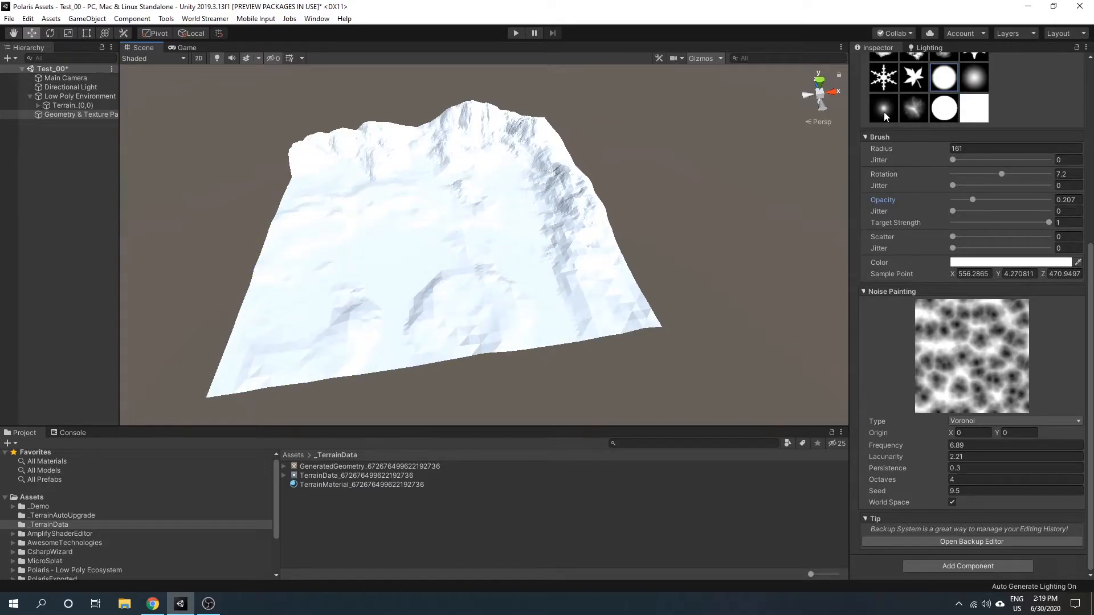
pyautogui.moveTo(532, 310)
pyautogui.mouseDown()
pyautogui.moveTo(313, 334)
pyautogui.moveTo(424, 300)
pyautogui.moveTo(297, 195)
pyautogui.moveTo(467, 243)
pyautogui.moveTo(453, 285)
pyautogui.moveTo(638, 196)
pyautogui.mouseUp()
pyautogui.moveTo(638, 196); pyautogui.dragTo(688, 152, button='middle')
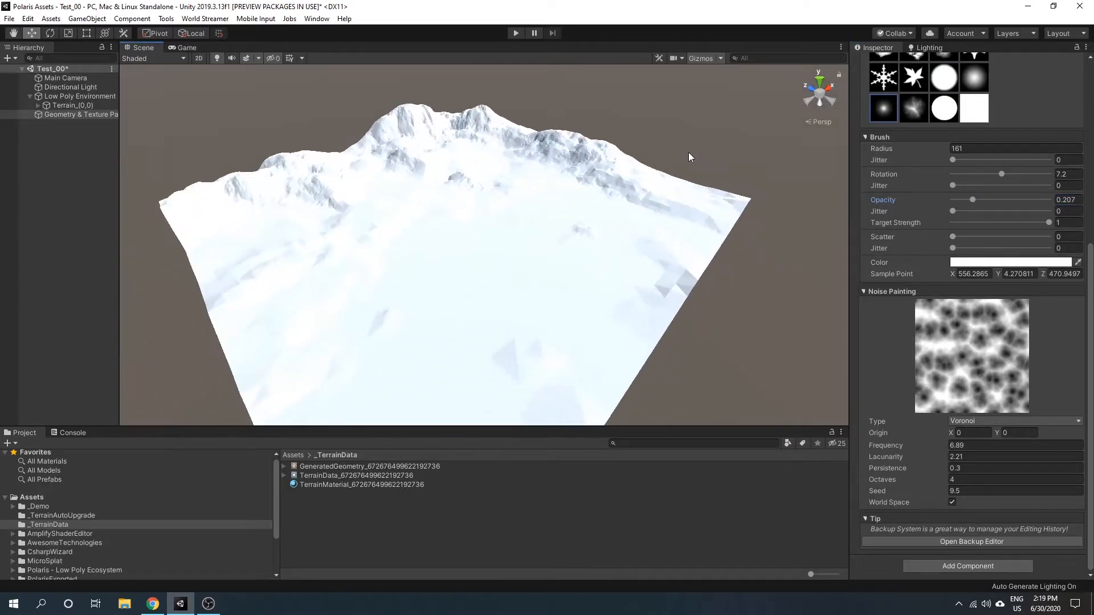
pyautogui.scroll(-4, 689, 153)
pyautogui.moveTo(527, 209)
pyautogui.mouseDown()
pyautogui.moveTo(460, 287)
pyautogui.moveTo(525, 259)
pyautogui.mouseUp()
pyautogui.click(916, 110)
pyautogui.keyDown('alt'); pyautogui.moveTo(618, 171); pyautogui.dragTo(641, 179); pyautogui.keyUp('alt')
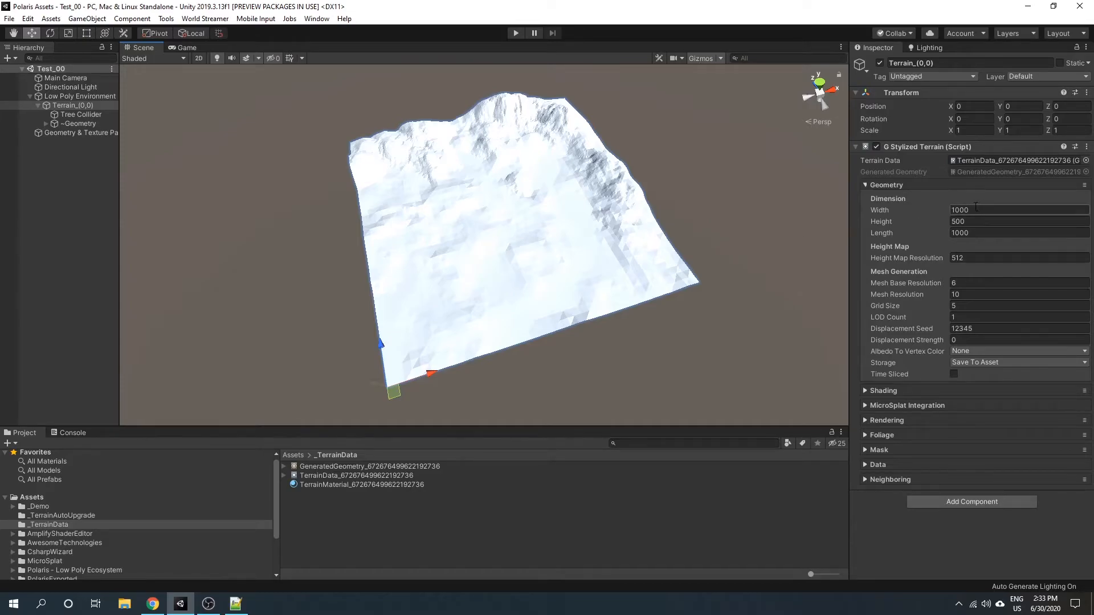
# Try a terrain height of 100, followed by 200, in the geometry dimensions
pyautogui.click(914, 224)
pyautogui.click(970, 221)
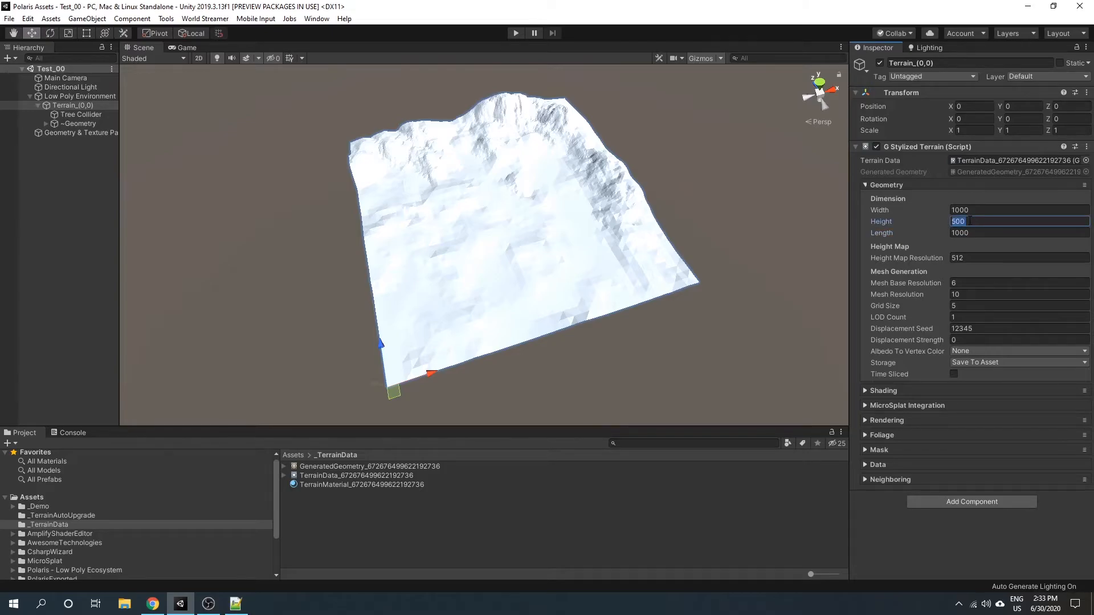
pyautogui.write('100')
pyautogui.press('Return')
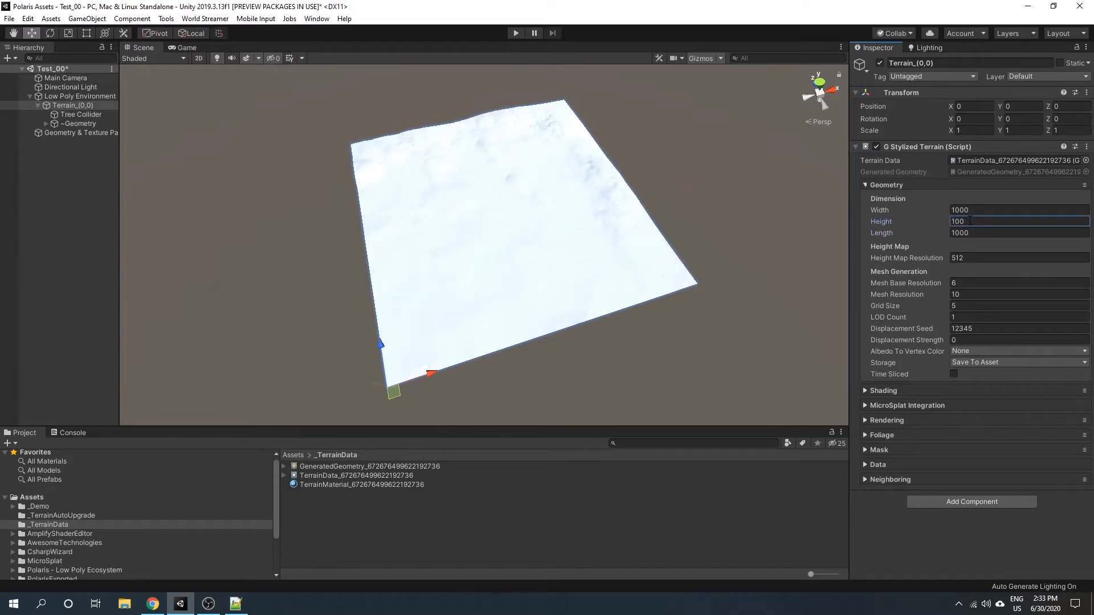
pyautogui.click(970, 221)
pyautogui.write('200')
pyautogui.press('Return')
# Switch the scene's shading mode to Shaded Wireframe so the terrain mesh triangles are drawn
pyautogui.click(930, 258)
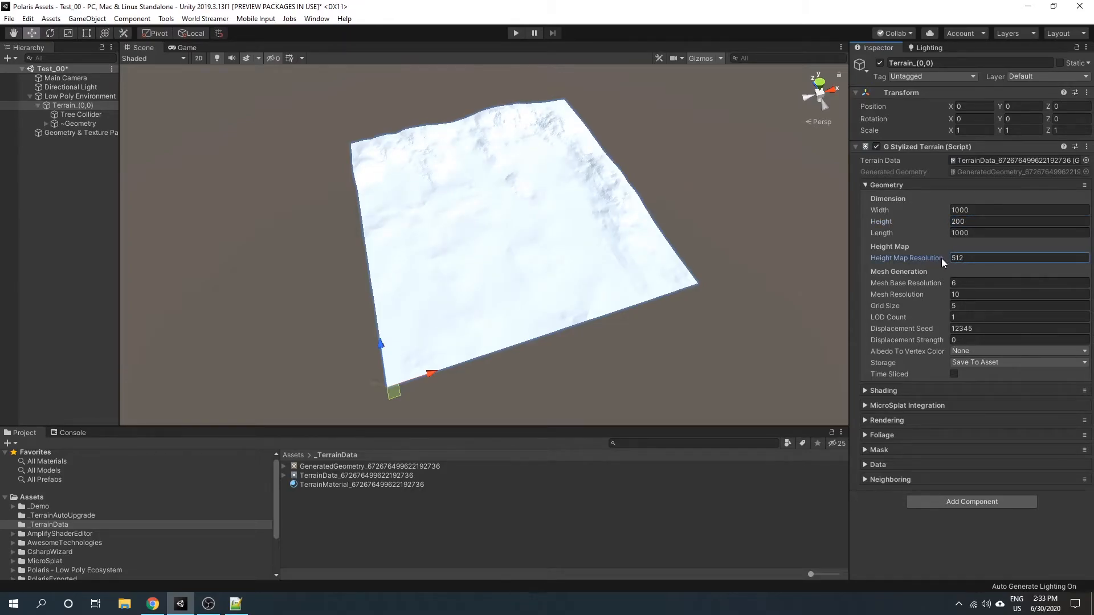
pyautogui.click(136, 60)
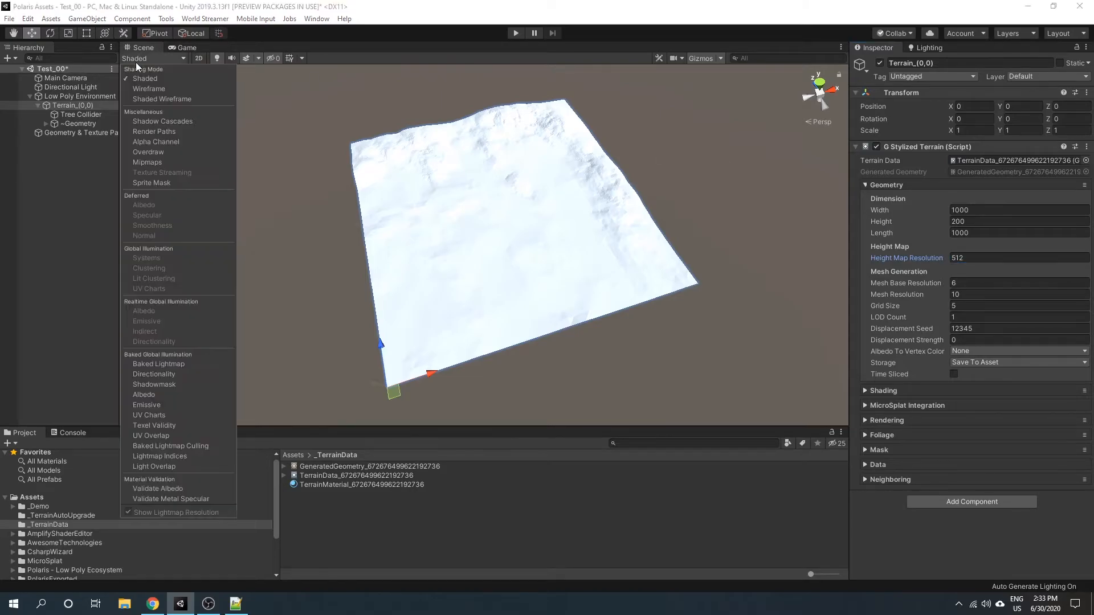
pyautogui.click(163, 99)
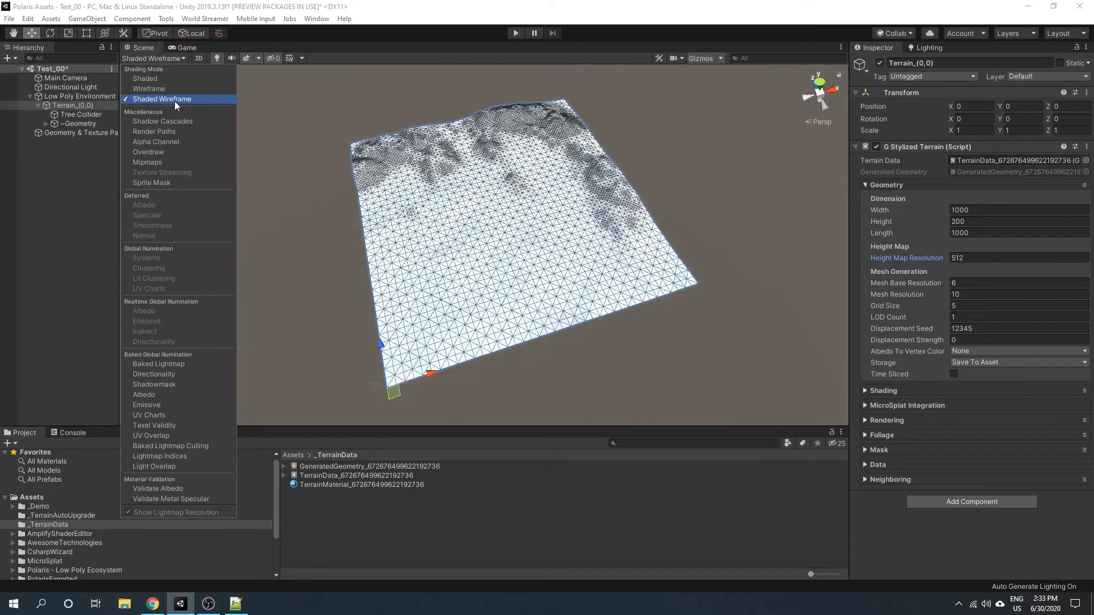
# Set the terrain's mesh base resolution to 4 and mesh resolution to 12, and raise the base resolution to 5
pyautogui.click(931, 285)
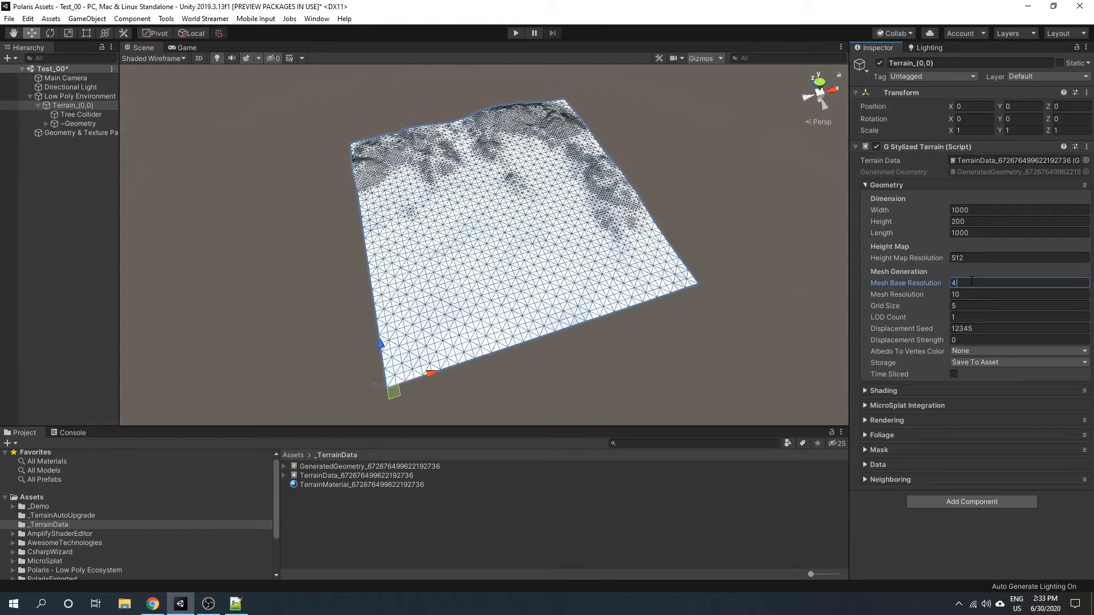
pyautogui.click(971, 294)
pyautogui.write('12')
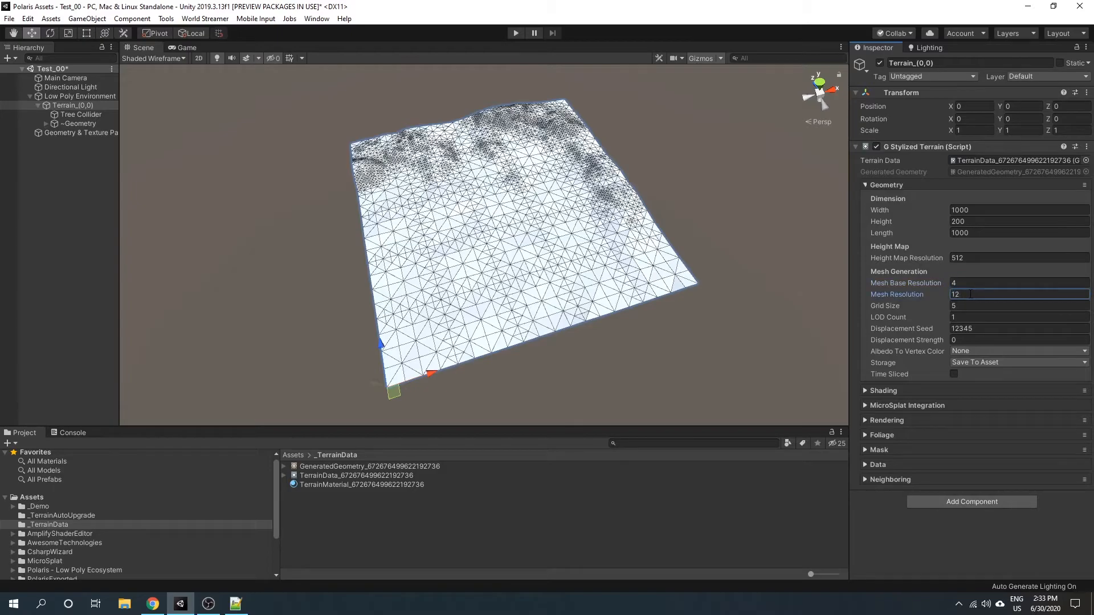
pyautogui.click(971, 283)
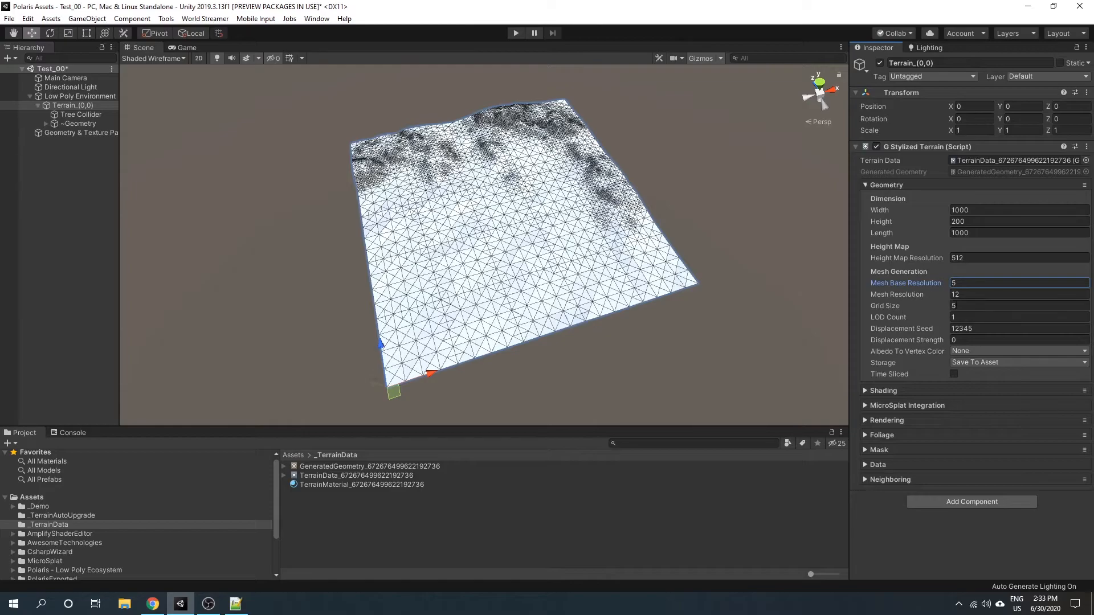
# Set the terrain's grid size to 6 and its LOD count to 4, with the ~Geometry chunks expanded in the hierarchy
pyautogui.click(979, 308)
pyautogui.write('6')
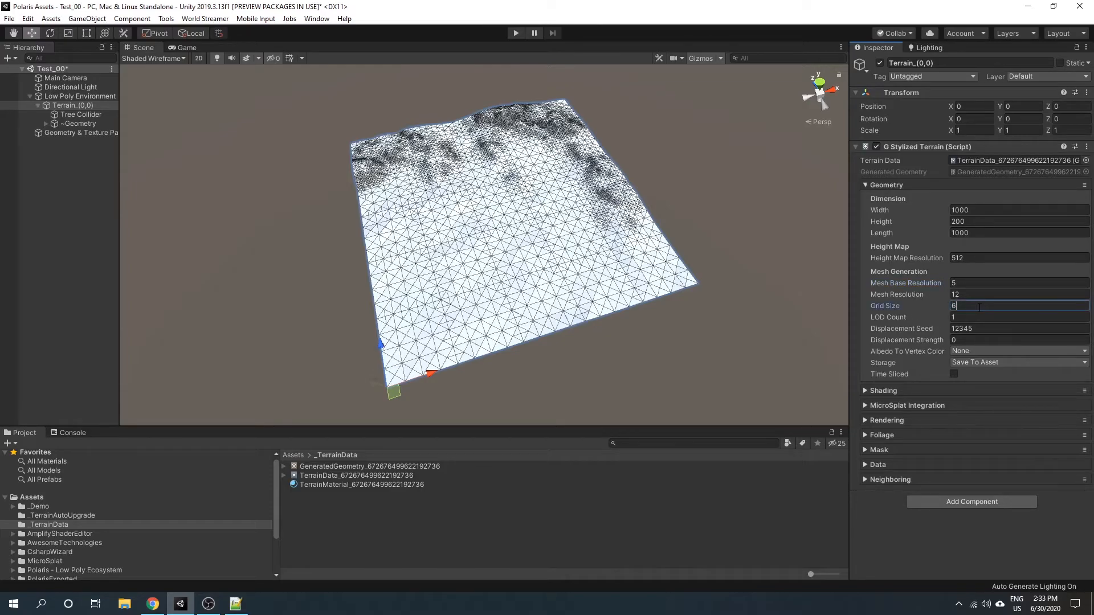
pyautogui.press('Return')
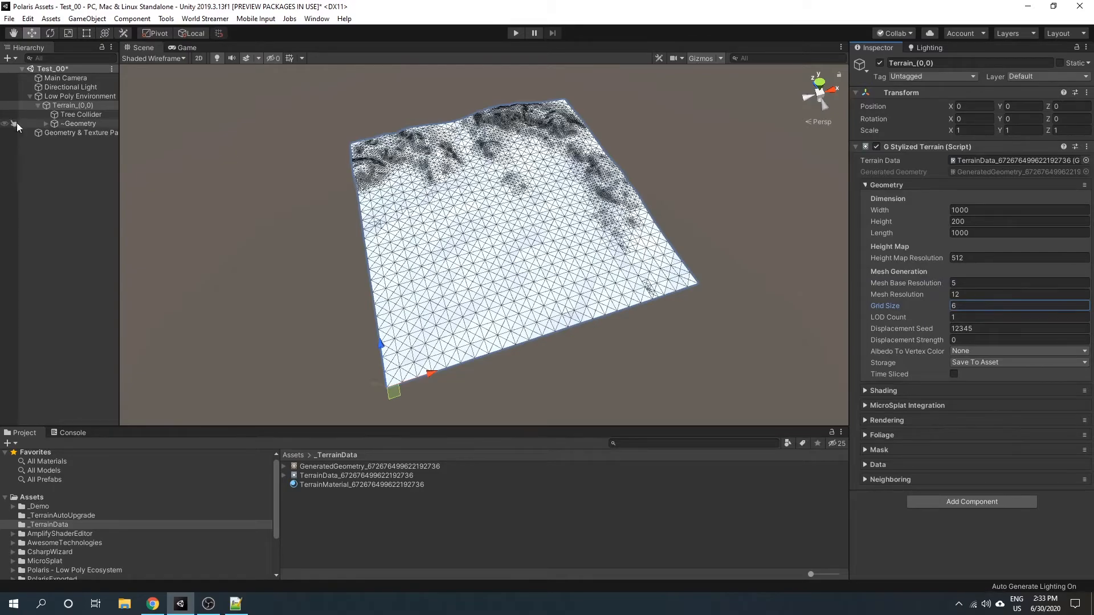
pyautogui.click(46, 123)
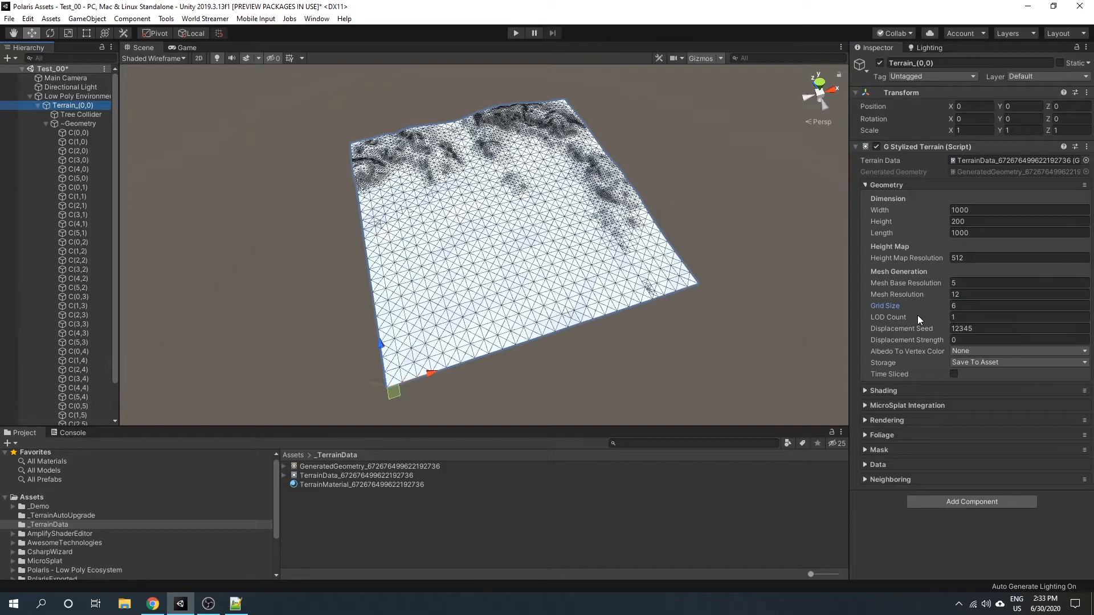
pyautogui.click(995, 317)
pyautogui.write('4')
# Examine the terrain's wireframe up close across the flat ground and the ridges
pyautogui.keyDown('alt'); pyautogui.moveTo(605, 162); pyautogui.dragTo(574, 153); pyautogui.keyUp('alt')
pyautogui.press('w')
pyautogui.moveTo(574, 153); pyautogui.dragTo(606, 139, button='right')
pyautogui.scroll(3, 581, 176)
pyautogui.press('f')
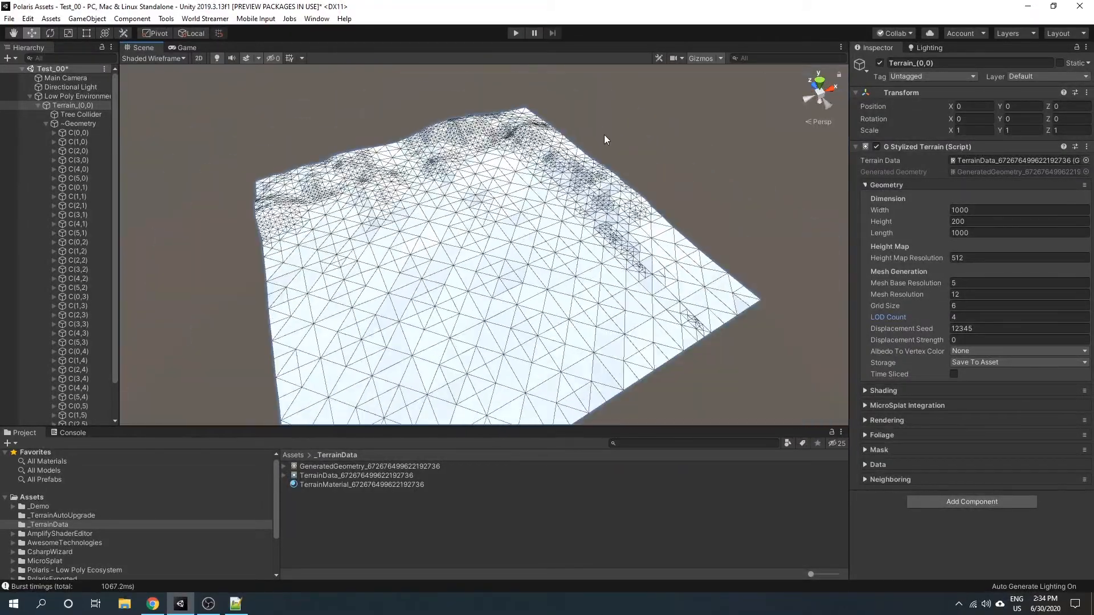
pyautogui.scroll(2, 601, 158)
pyautogui.scroll(8, 600, 155)
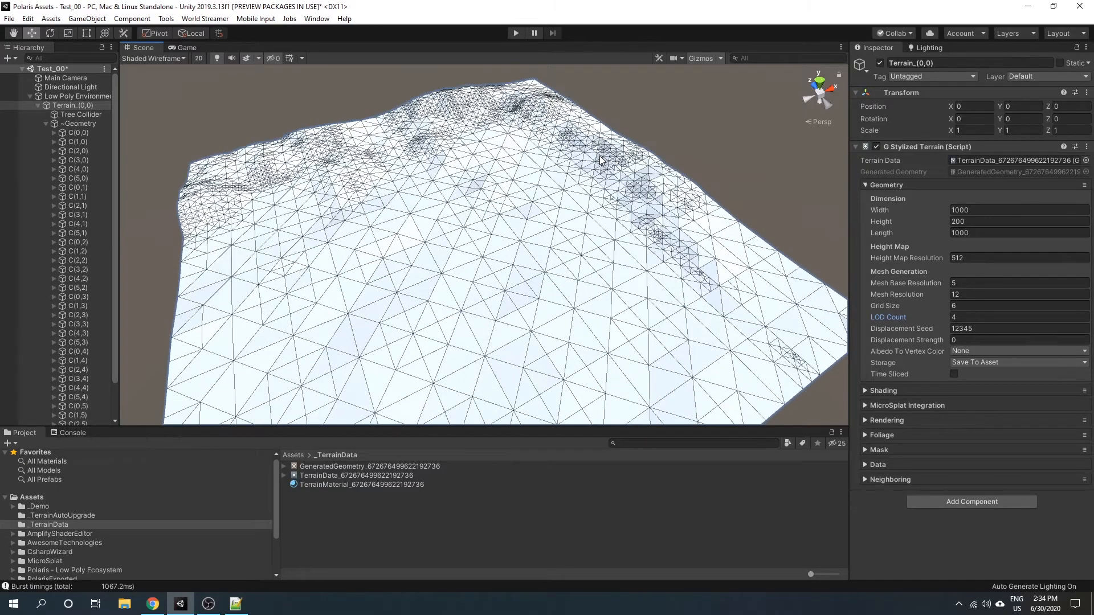
pyautogui.scroll(-6, 600, 155)
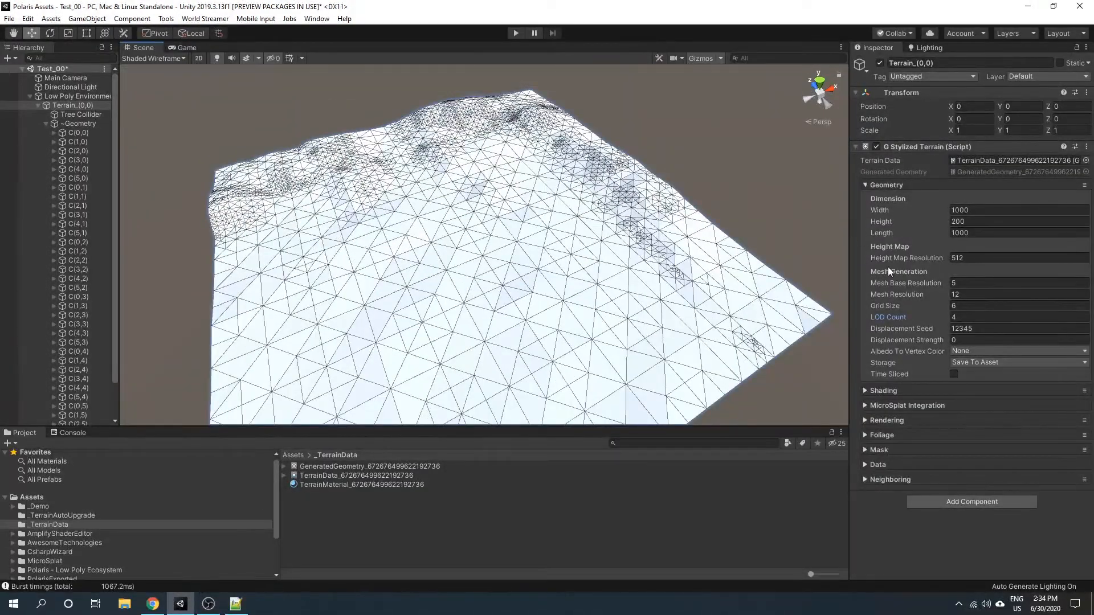
# Set the terrain's displacement strength to 0.5, keeping the displacement seed at 12345
pyautogui.click(905, 340)
pyautogui.click(903, 327)
pyautogui.click(904, 340)
pyautogui.click(904, 328)
pyautogui.click(904, 338)
pyautogui.click(958, 341)
pyautogui.write('0.5')
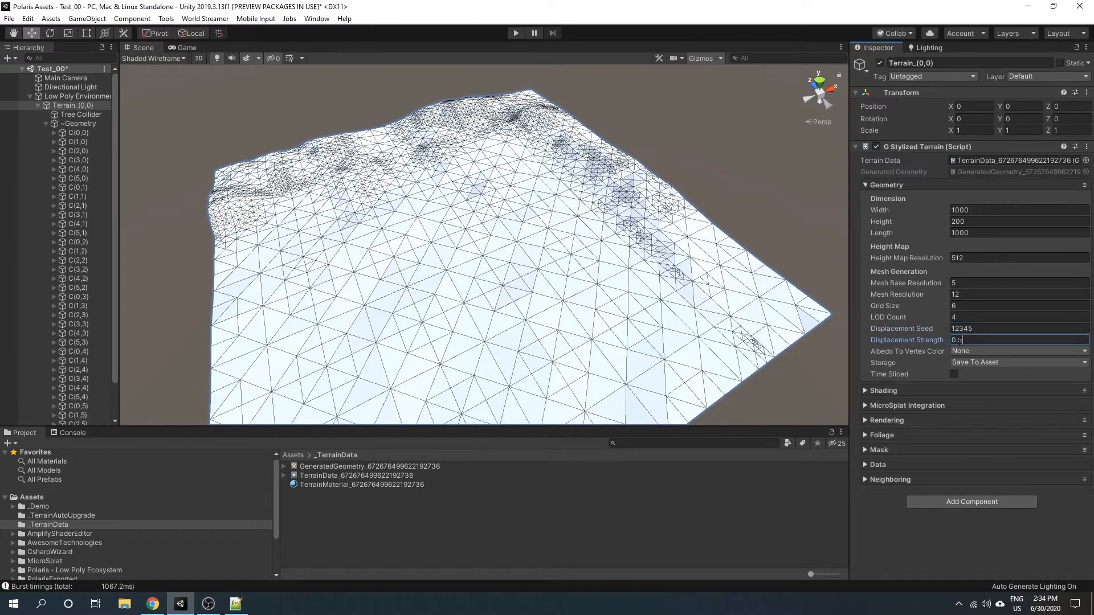
pyautogui.press('BackSpace')
pyautogui.press('BackSpace')
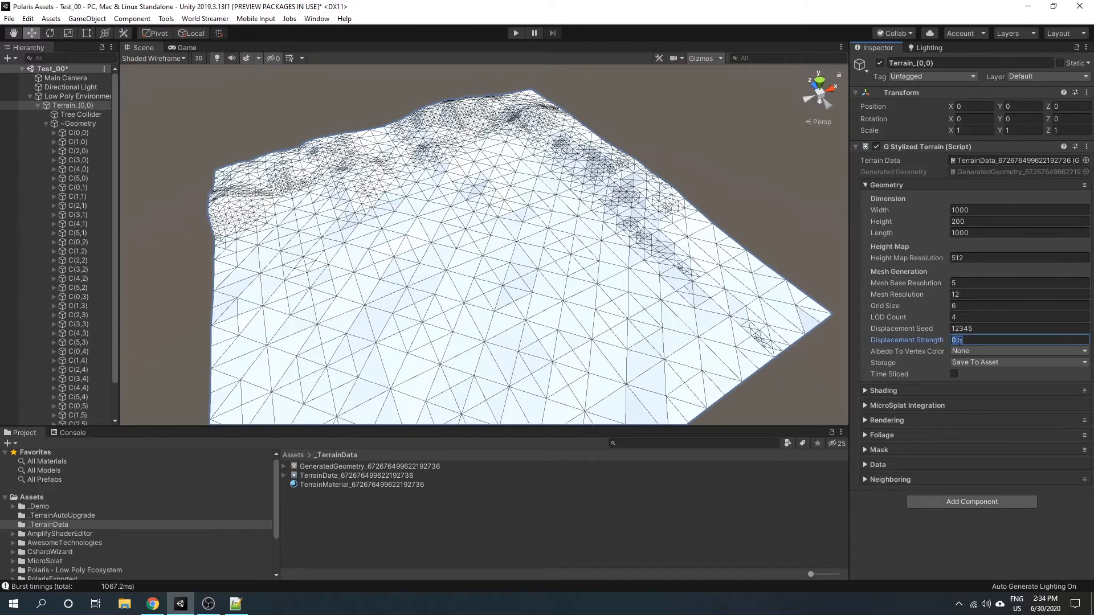
pyautogui.write('.5')
# Review the Albedo To Vertex Color options, keeping None, and return the scene's shading mode to Shaded
pyautogui.click(966, 349)
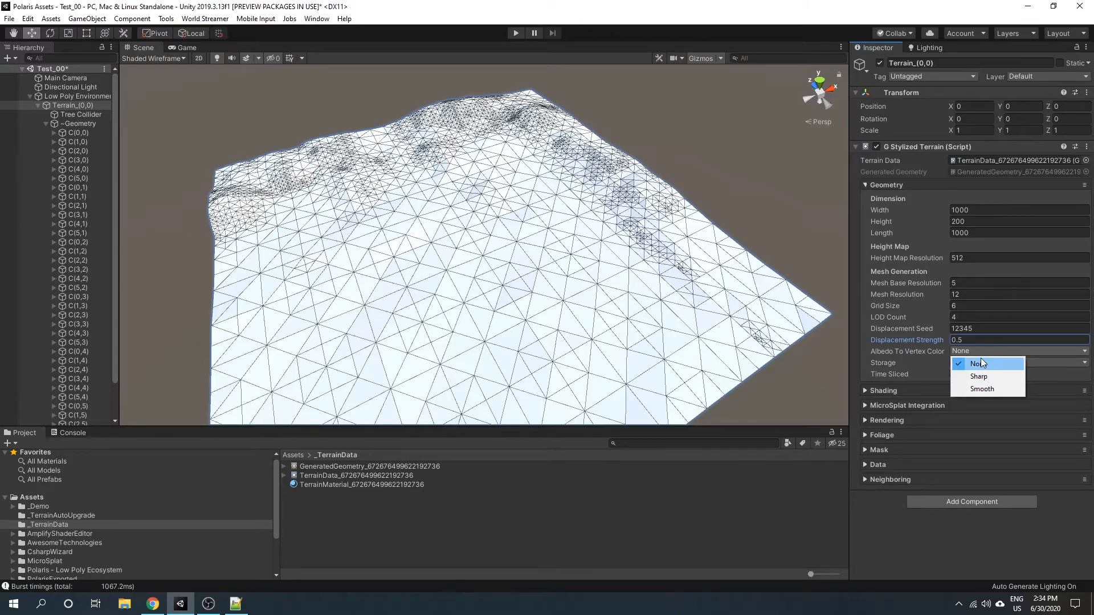
pyautogui.click(878, 353)
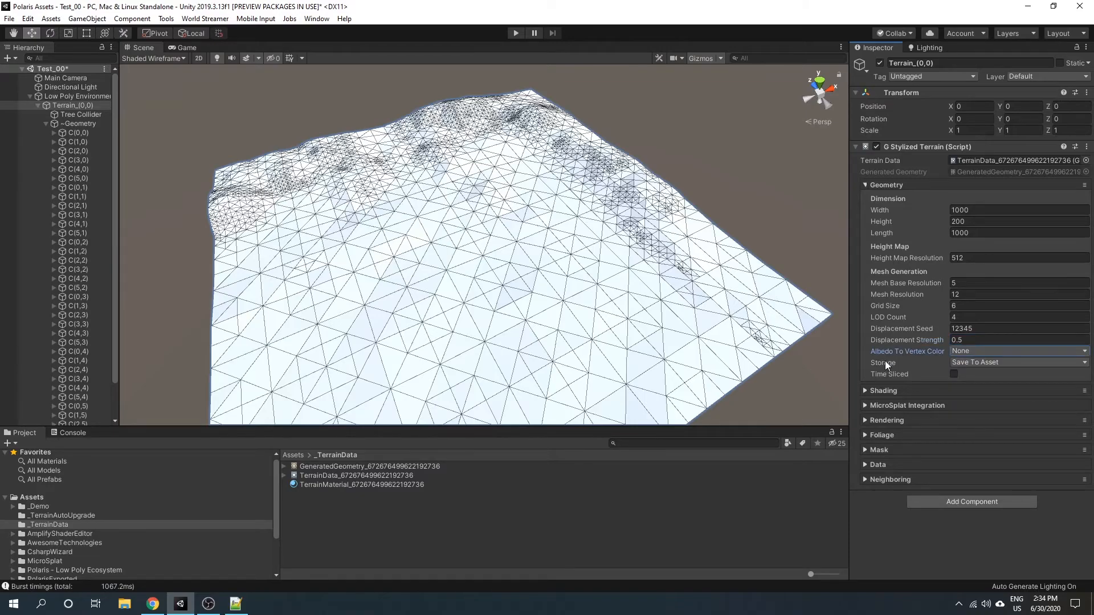
pyautogui.click(140, 59)
pyautogui.click(162, 79)
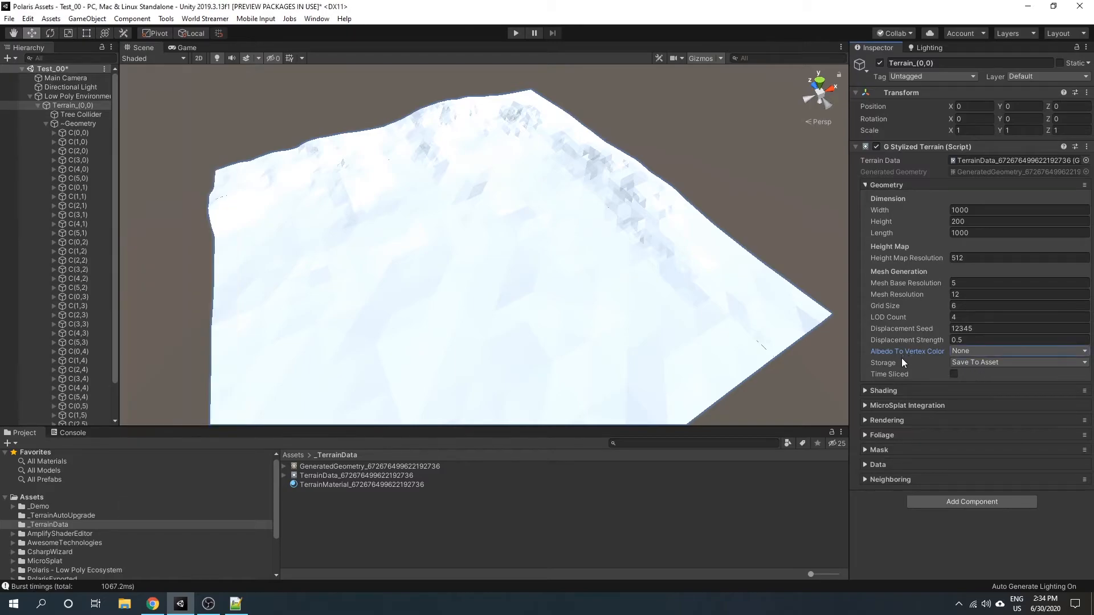
# Review the terrain's storage options, keeping Save To Asset, and enable Time Sliced generation
pyautogui.click(972, 364)
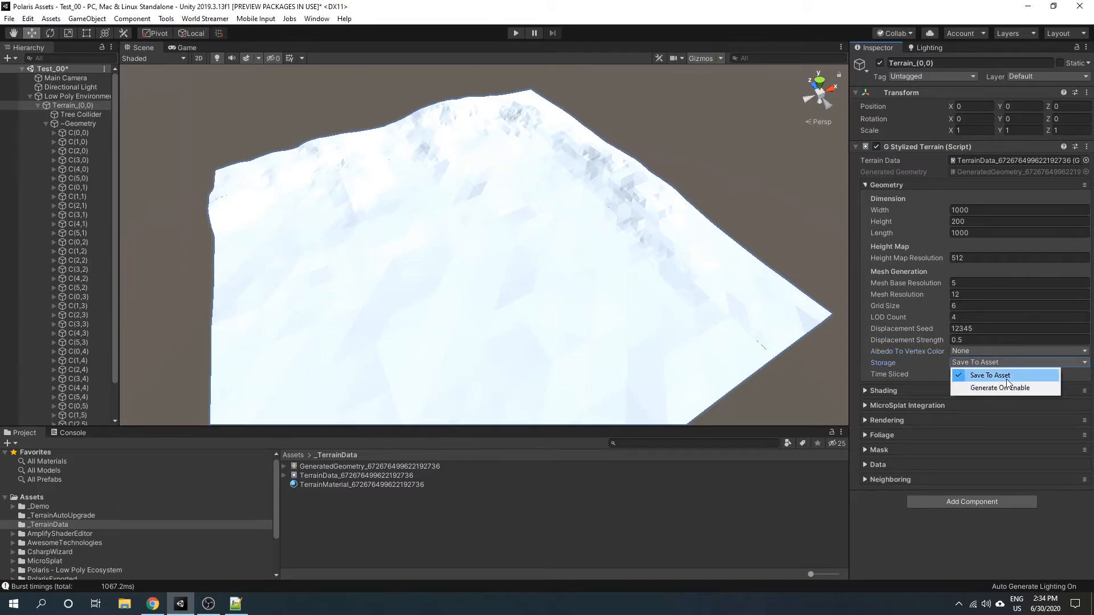
pyautogui.click(958, 373)
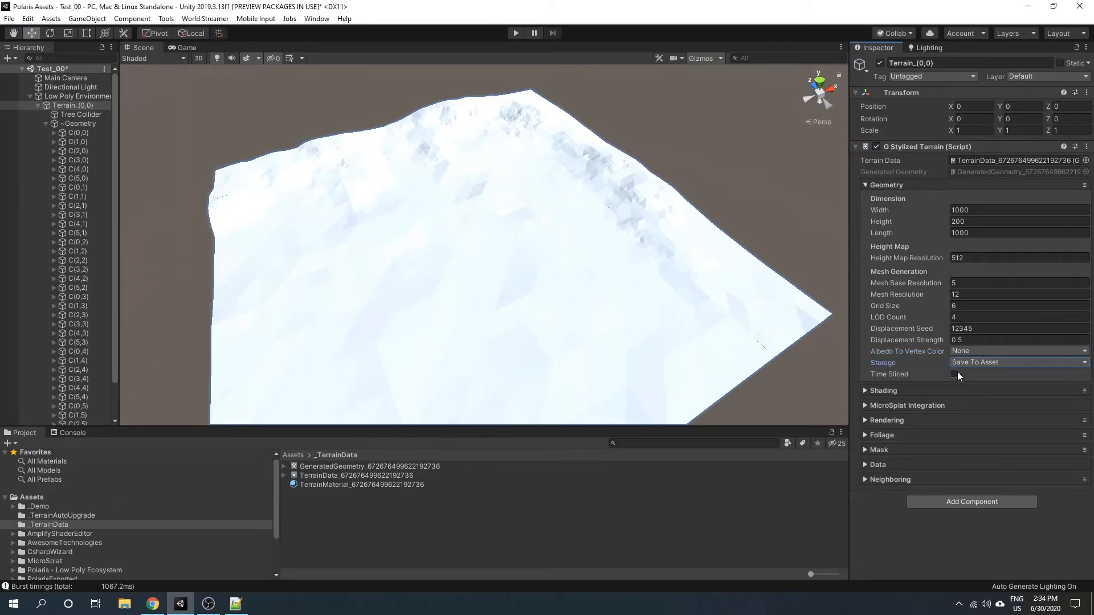
pyautogui.scroll(-3, 661, 282)
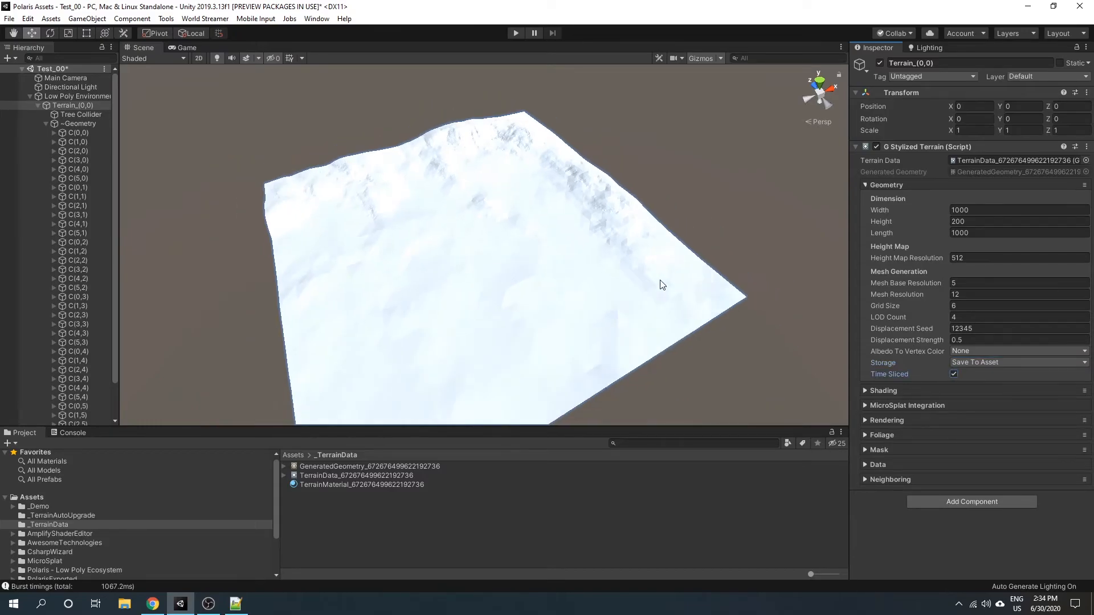
# Set the terrain's height dimension to 500 with Time Sliced enabled
pyautogui.click(957, 222)
pyautogui.write('20')
pyautogui.write('50')
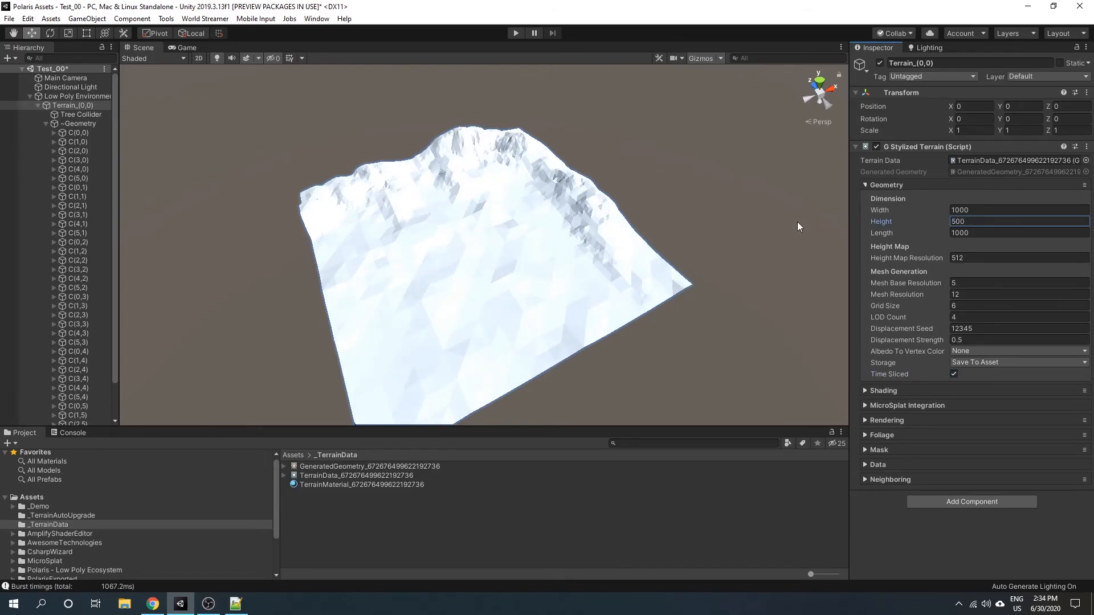
# Open the Package Manager and search the packages for "Edi"
pyautogui.click(310, 20)
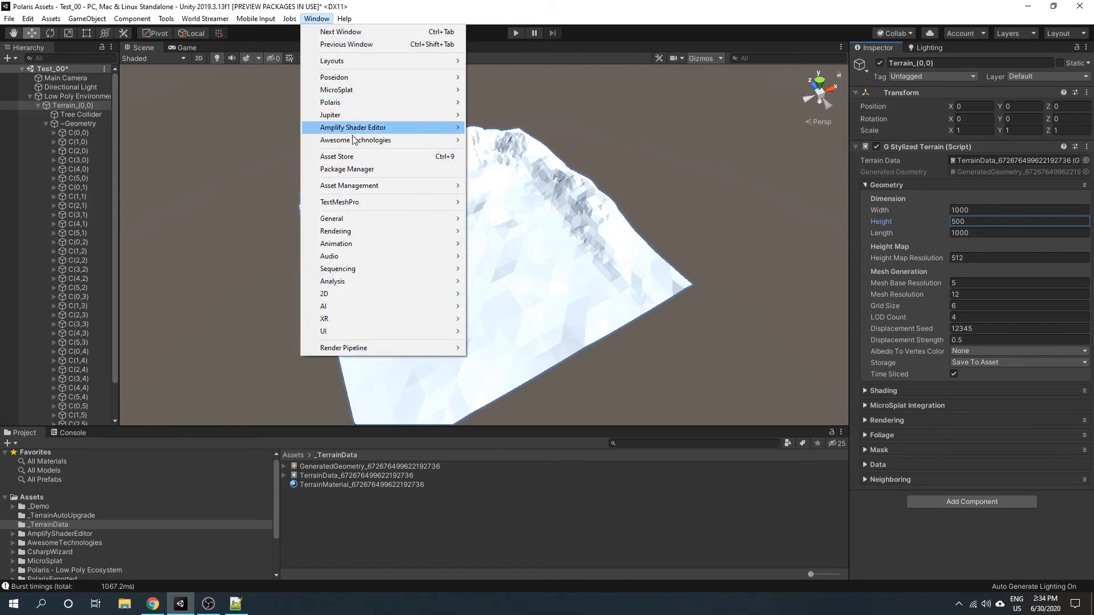
pyautogui.click(347, 170)
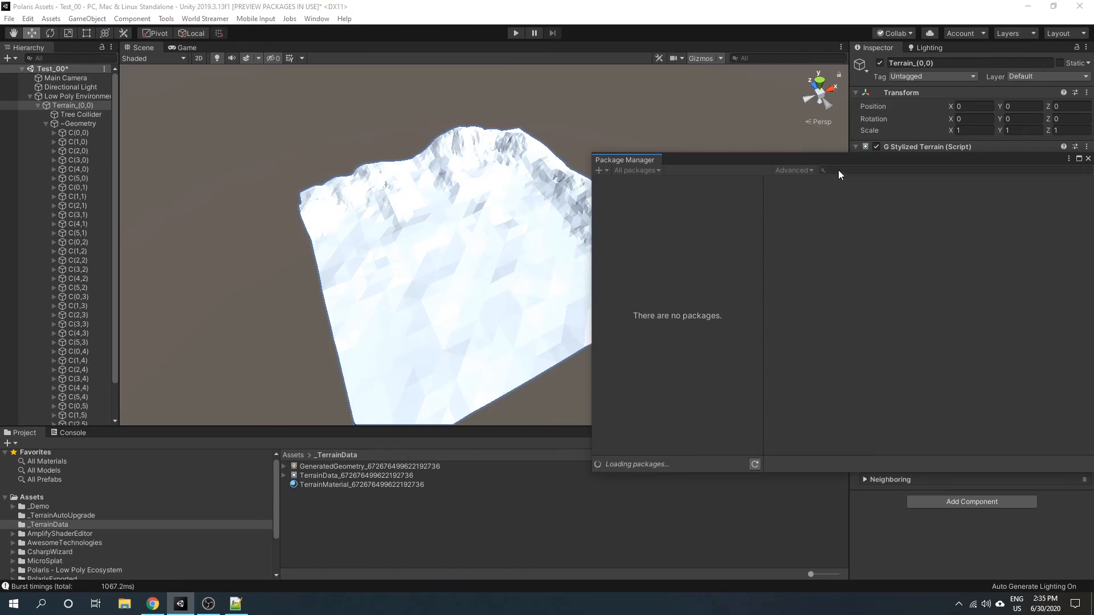
pyautogui.click(843, 170)
pyautogui.write('Edi')
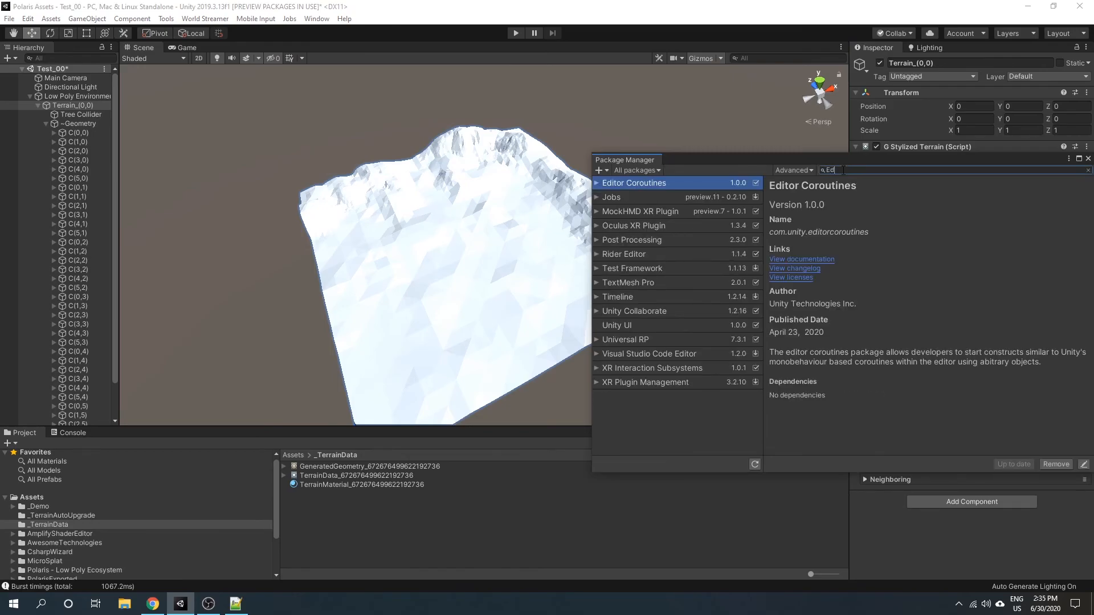